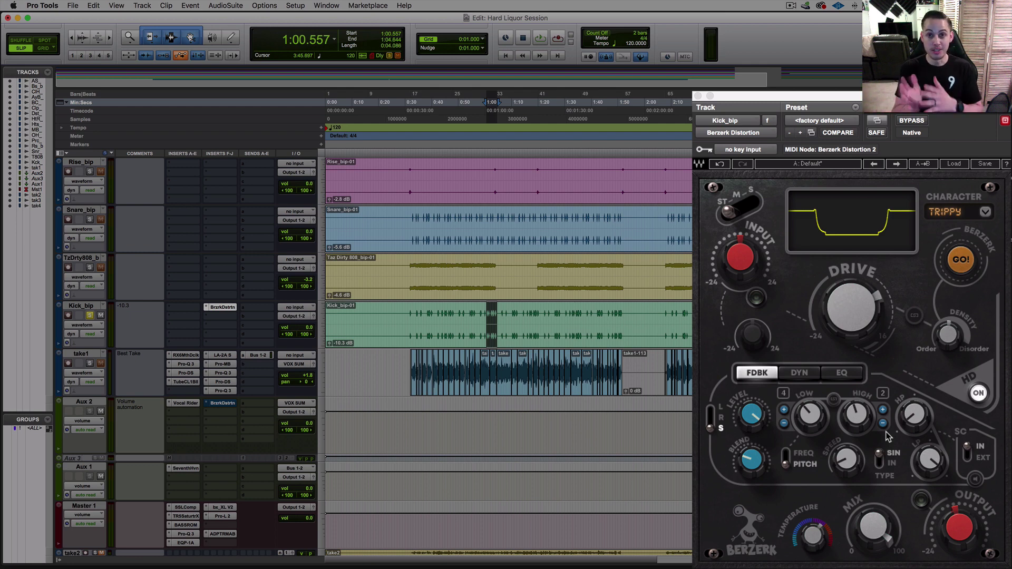
Step: Compare the selected kick section with Berzerk Distortion bypassed and with it active
left_click(911, 120)
key("space")
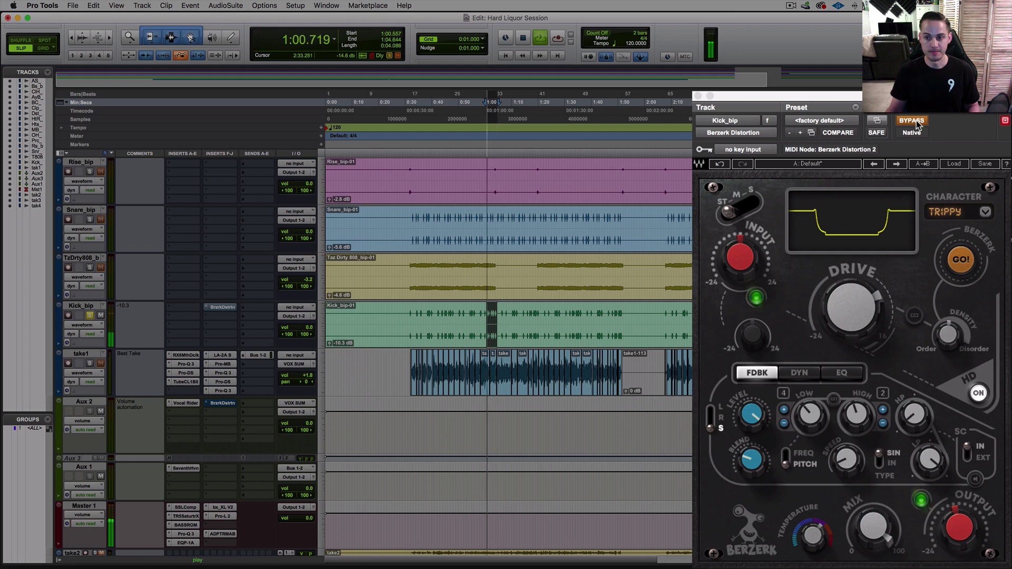
key("space")
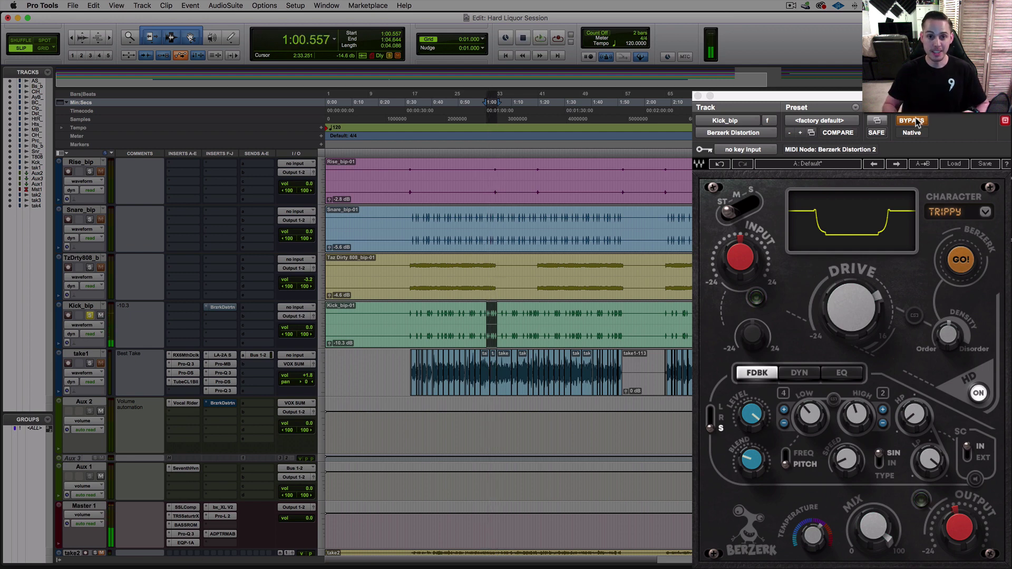
left_click(917, 122)
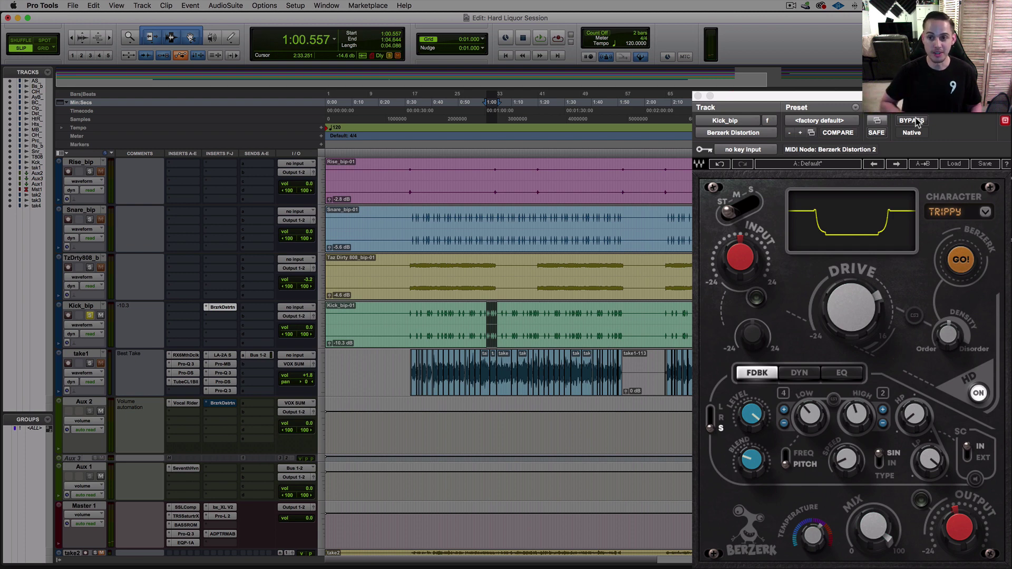
key("space")
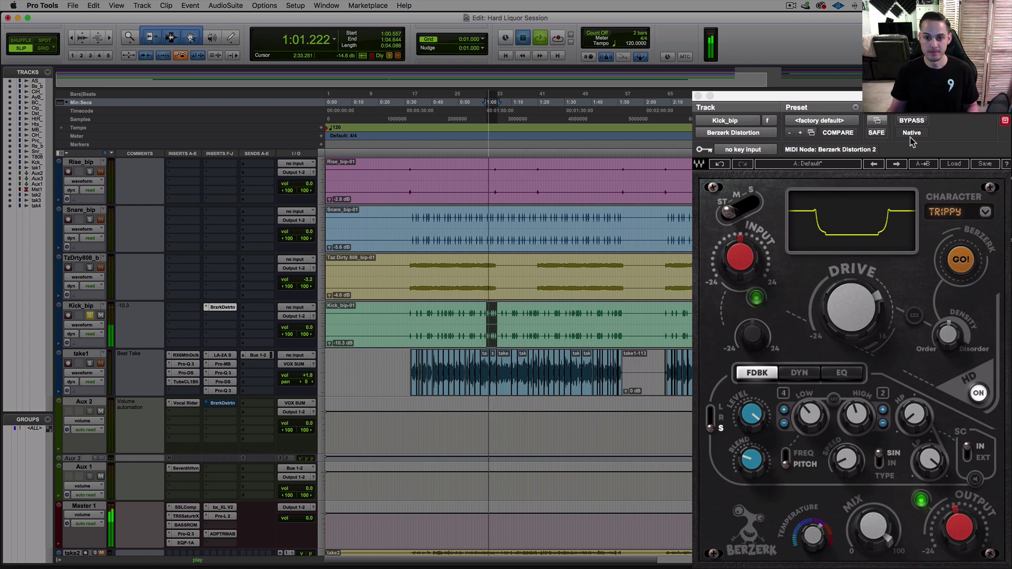
key("space")
Step: Reset the feedback low and high steps to 0, turn the feedback Blend down, and play the kick section
left_click(755, 502)
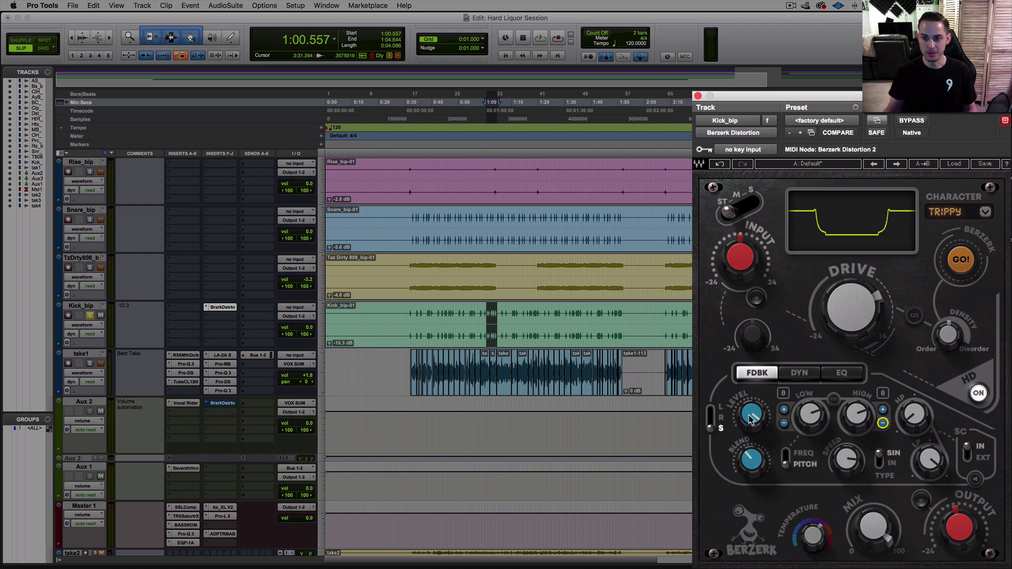
left_click(751, 460)
key("space")
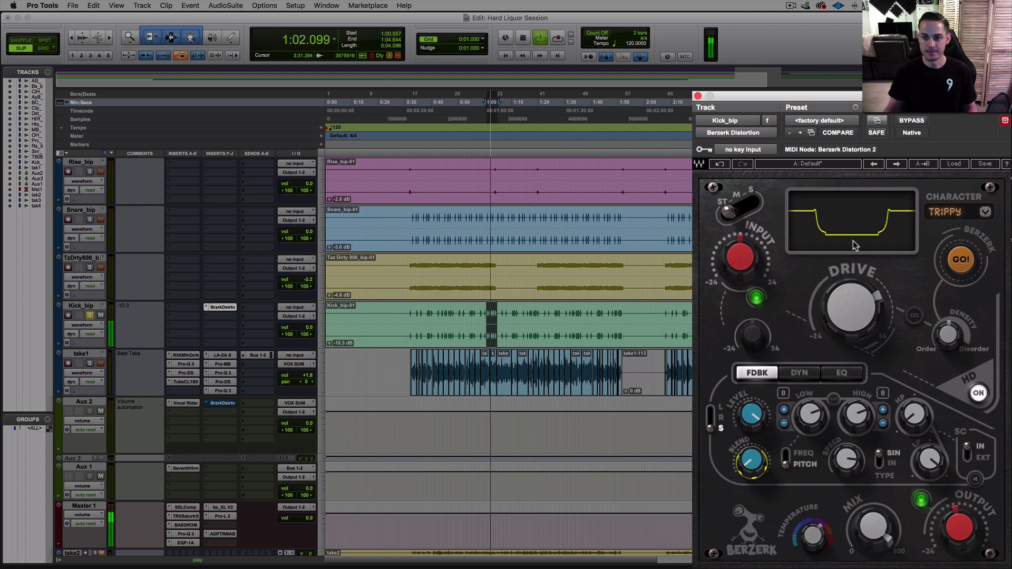
key("space")
Step: Sweep the Drive amount down to -24.0 and back up to a moderate setting while the kick section plays
mouse_move(860, 330)
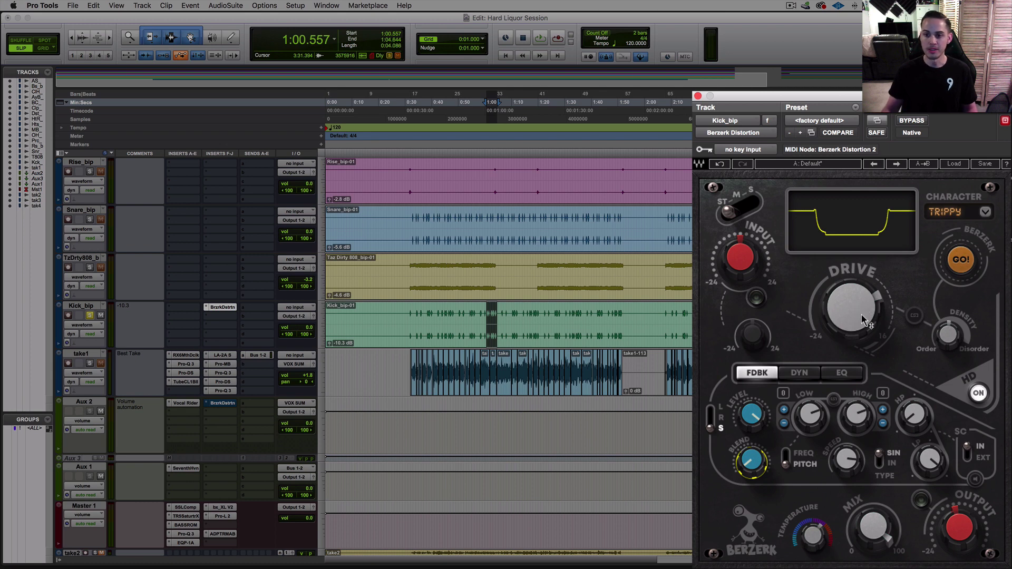
mouse_move(849, 295)
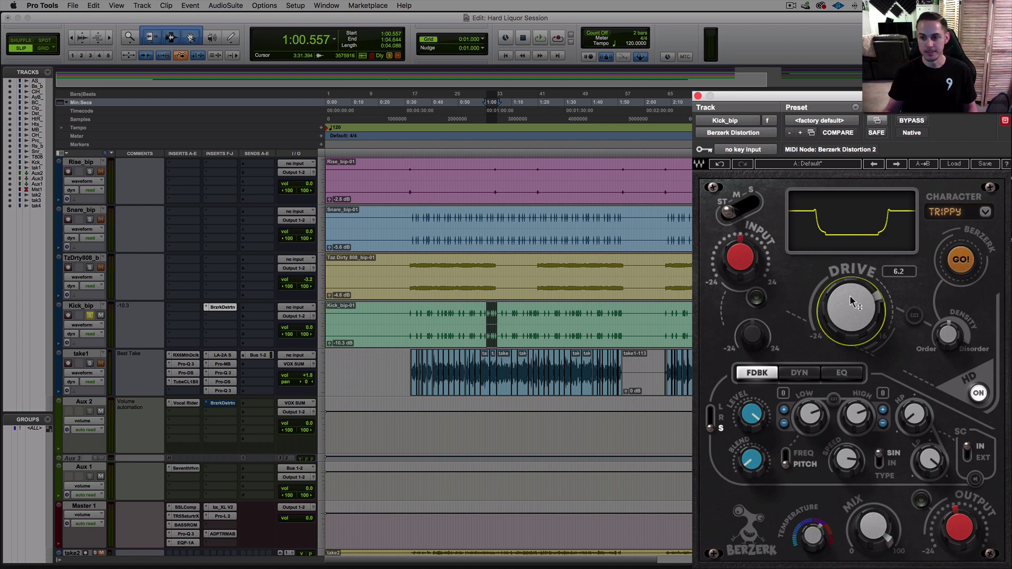
key("space")
left_click_drag(853, 295, 507, 302)
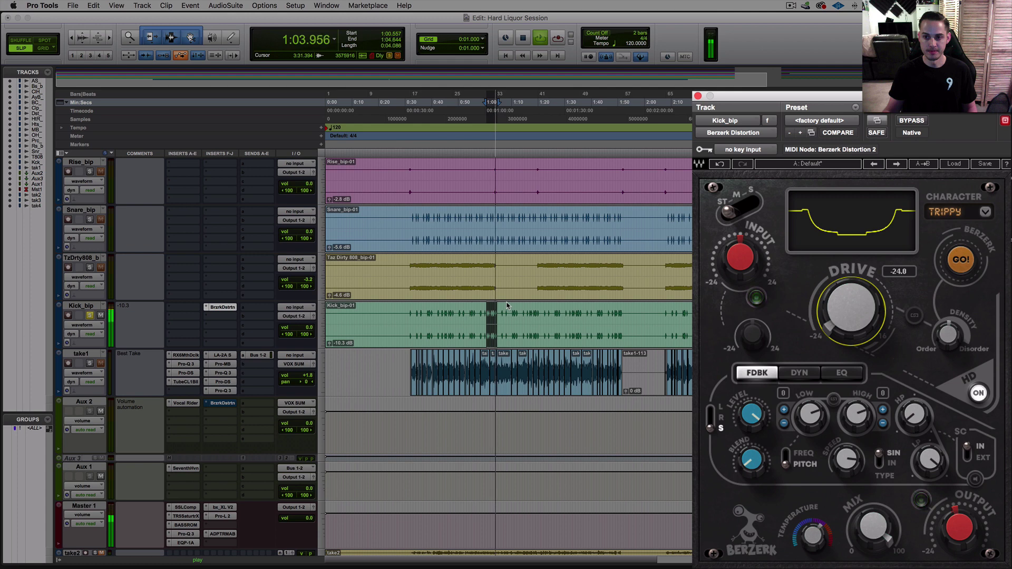
left_click_drag(507, 306, 511, 63)
left_click_drag(852, 308, 873, 314)
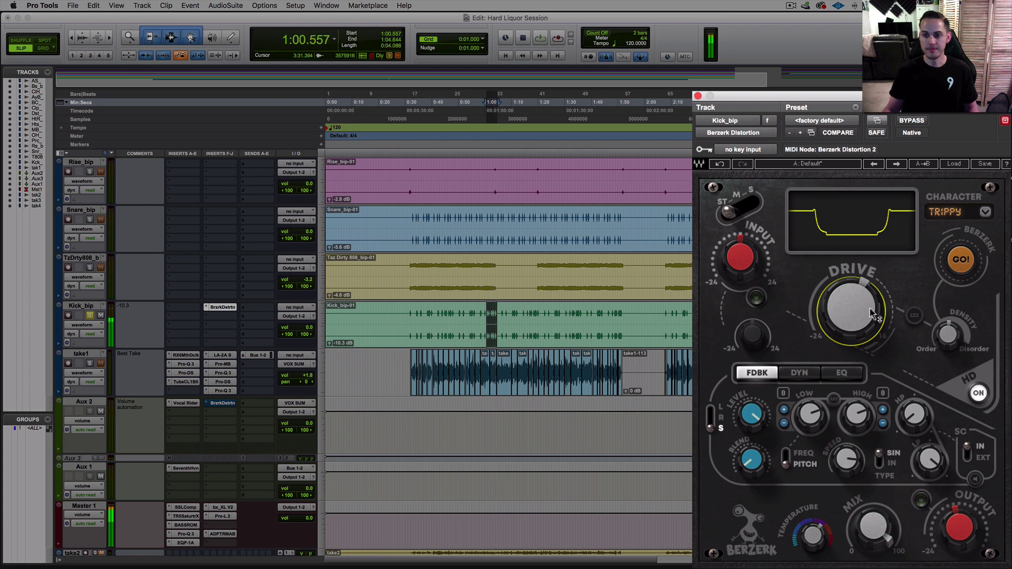
Step: Vary the Density between Order and Disorder and trigger the Berzerk Go effect while auditioning the kick section
left_click_drag(948, 335, 942, 341)
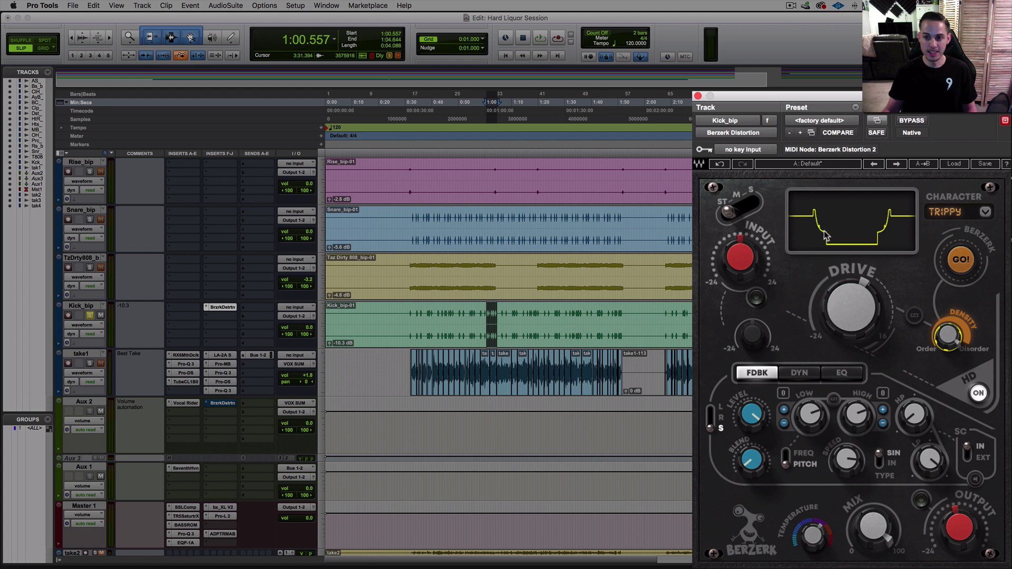
left_click(962, 262)
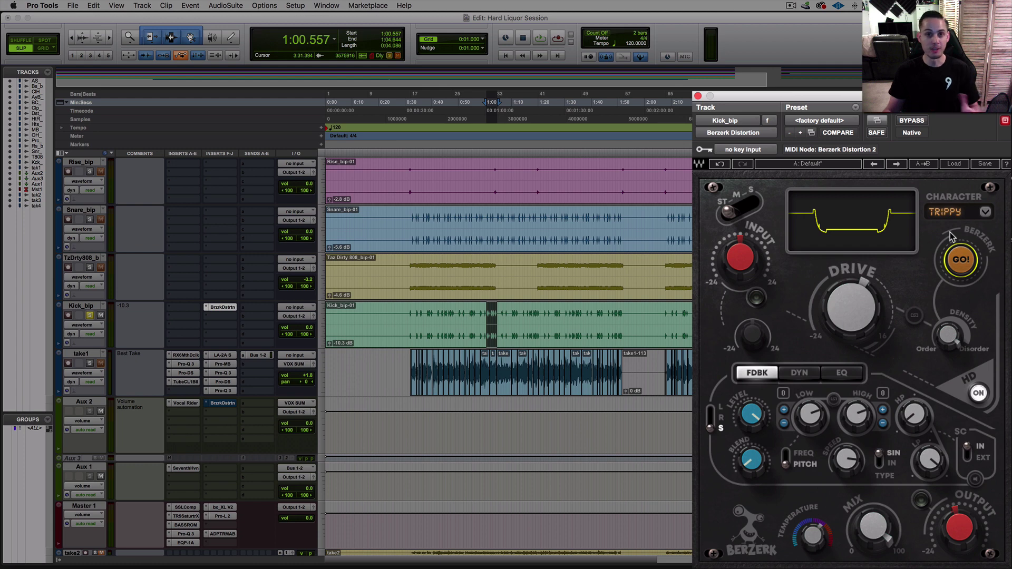
key("space")
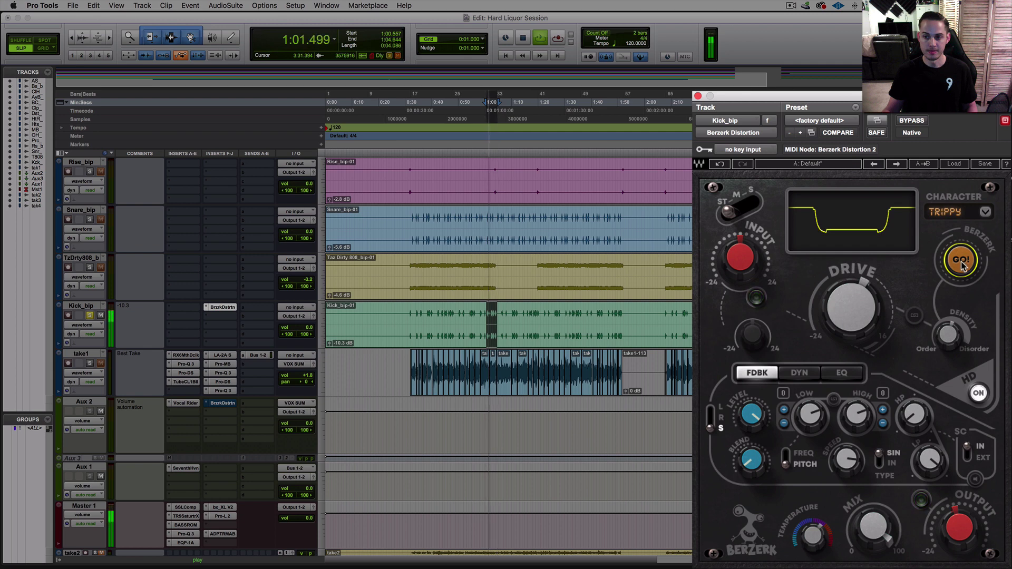
left_click_drag(949, 336, 949, 291)
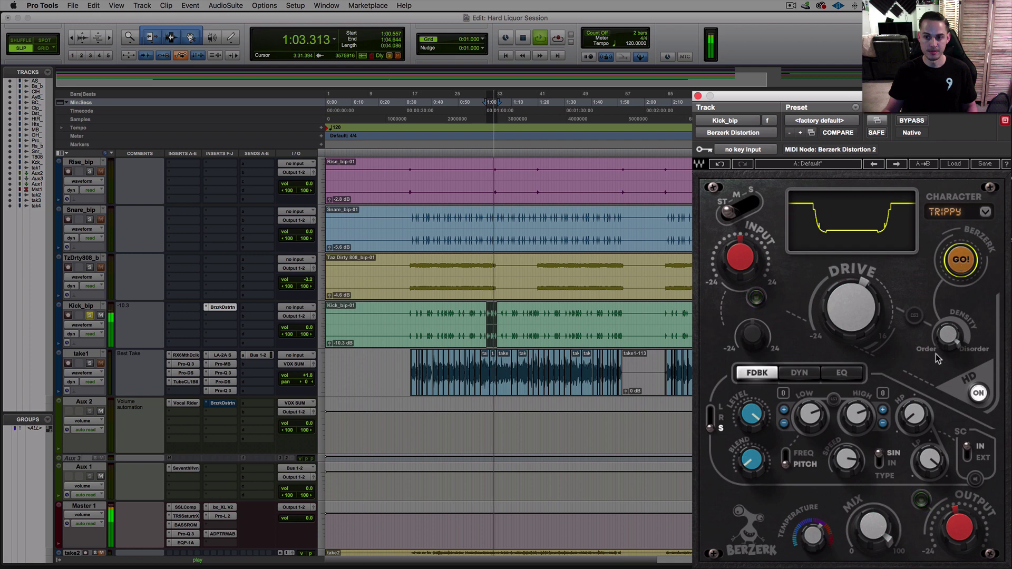
left_click_drag(946, 345, 947, 333)
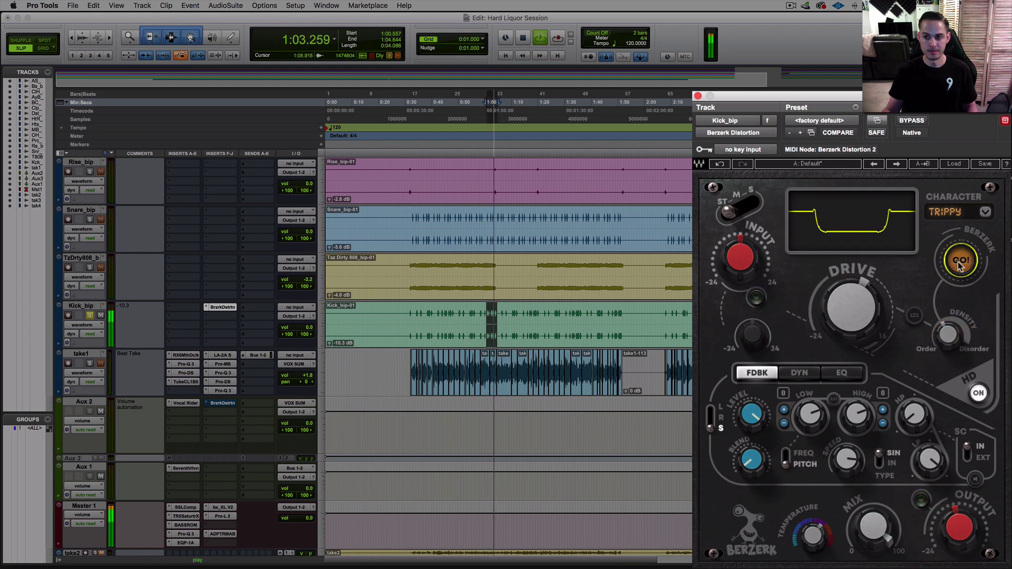
key("space")
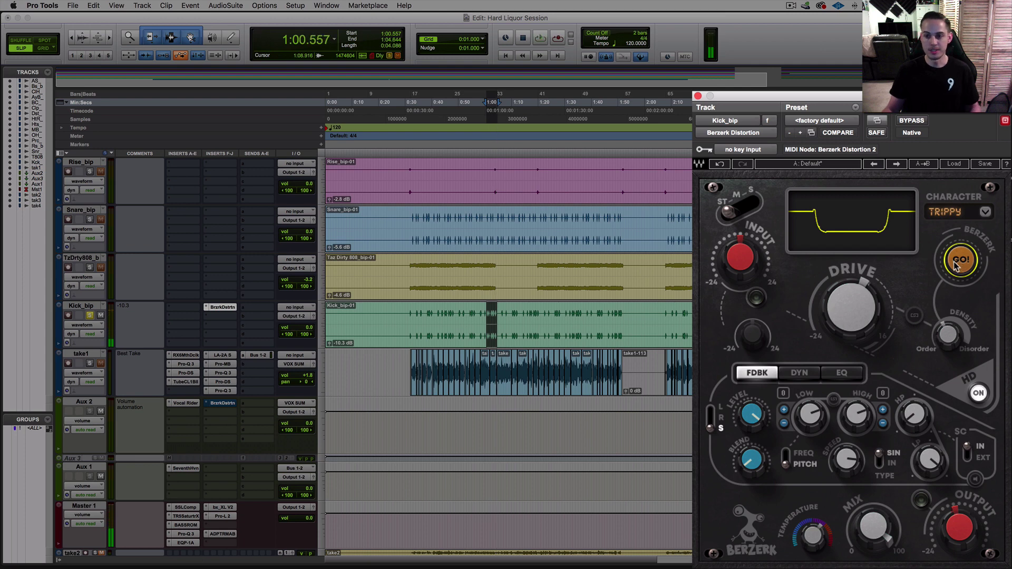
Step: Play the kick section through the Buzzed and Trippy distortion characters
left_click(984, 213)
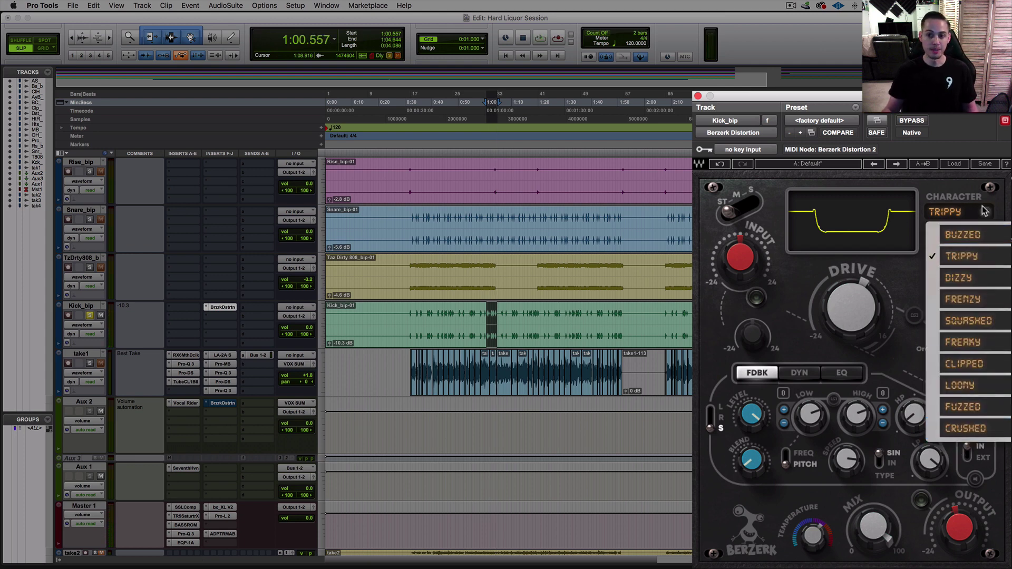
left_click(984, 210)
left_click(970, 213)
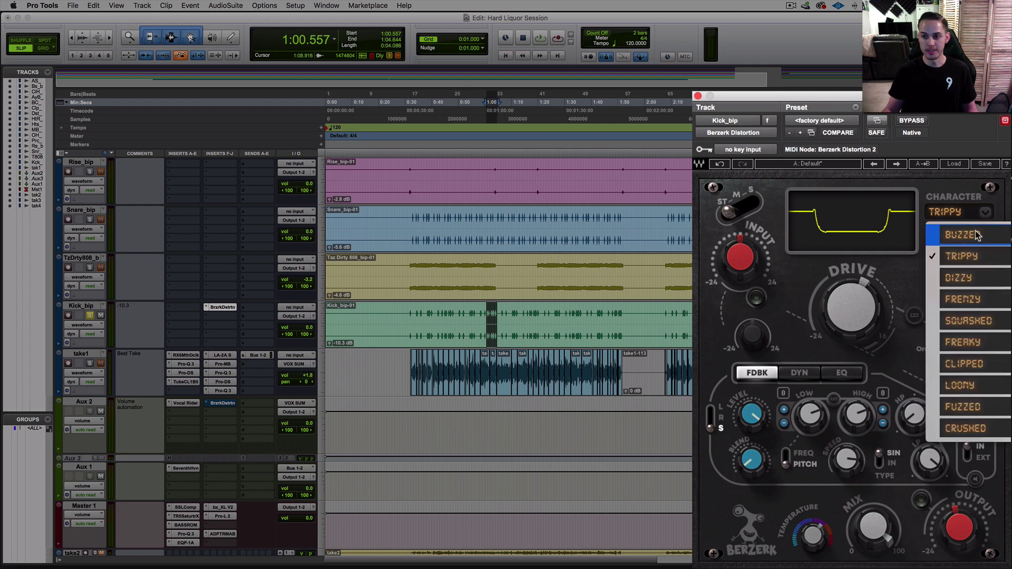
left_click(976, 236)
key("space")
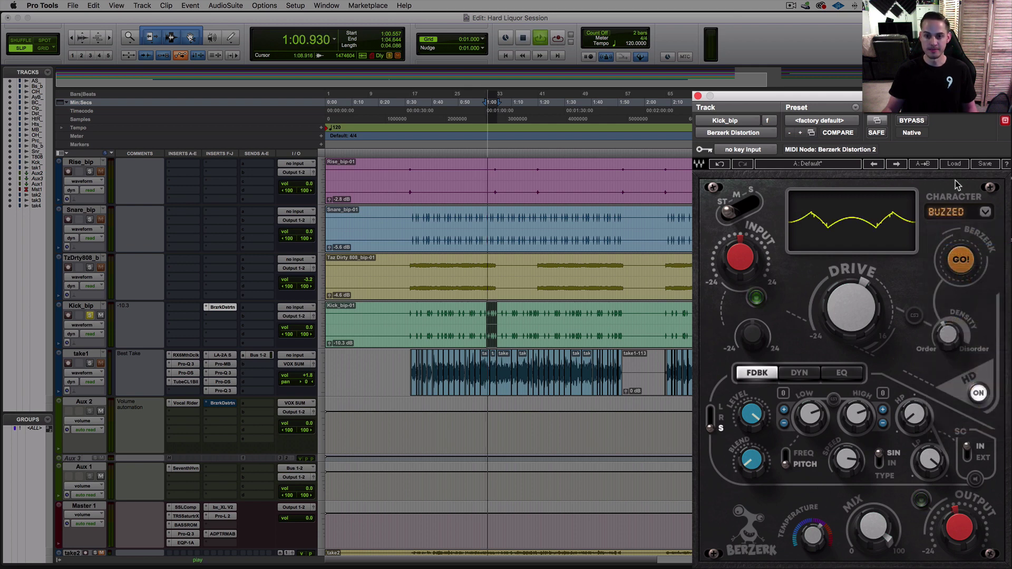
left_click(985, 213)
left_click(977, 257)
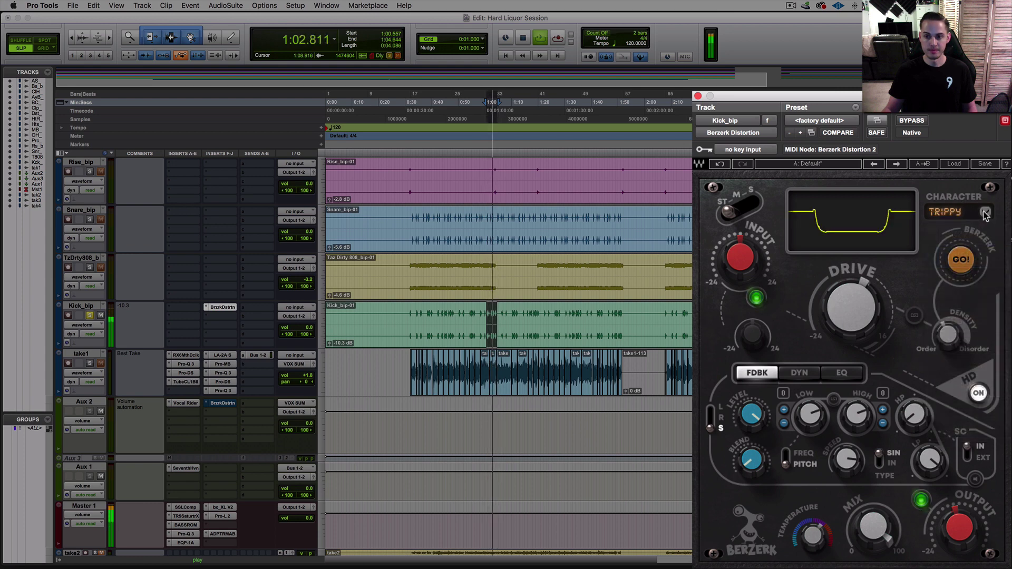
Step: Audition the kick section with the Dizzy, Frenzy, Squashed and Freaky distortion characters in turn
left_click(984, 213)
left_click(979, 276)
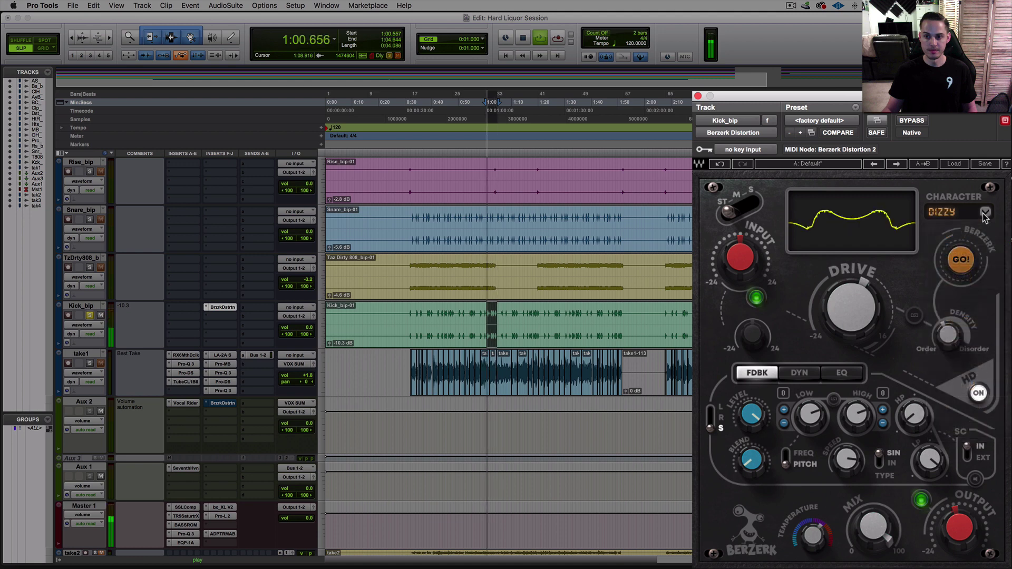
left_click(984, 214)
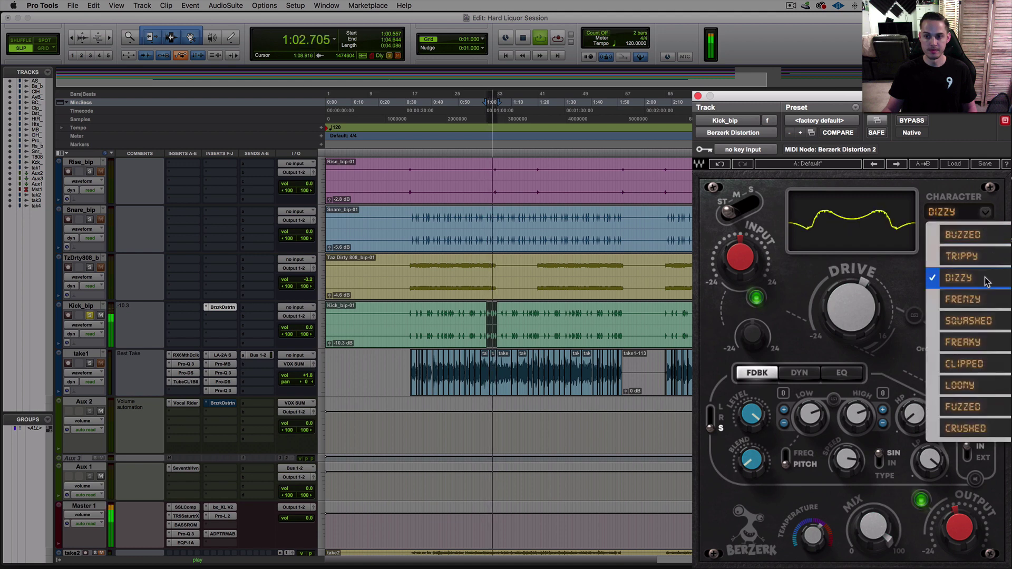
left_click(980, 299)
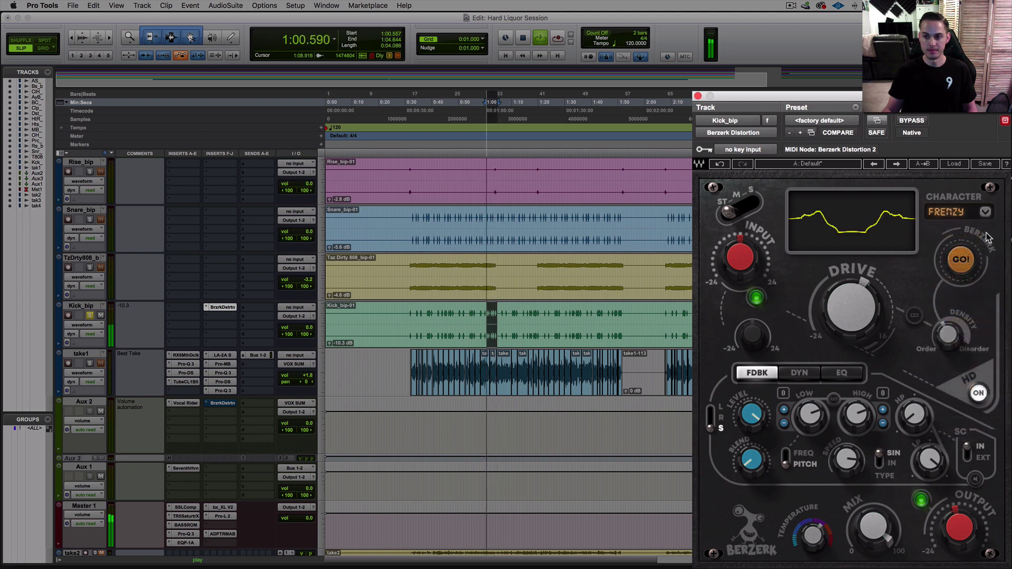
left_click(985, 213)
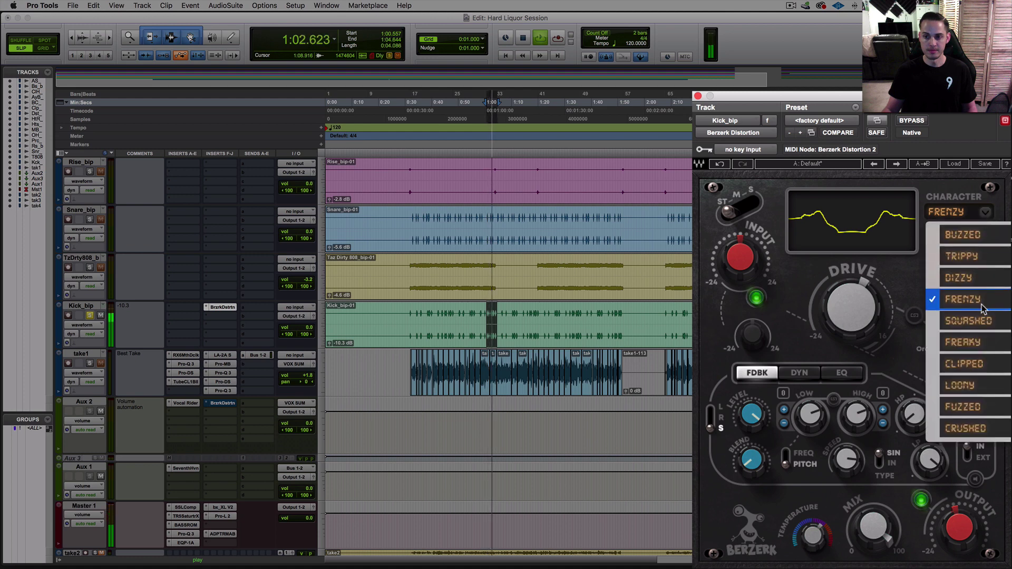
left_click(951, 257)
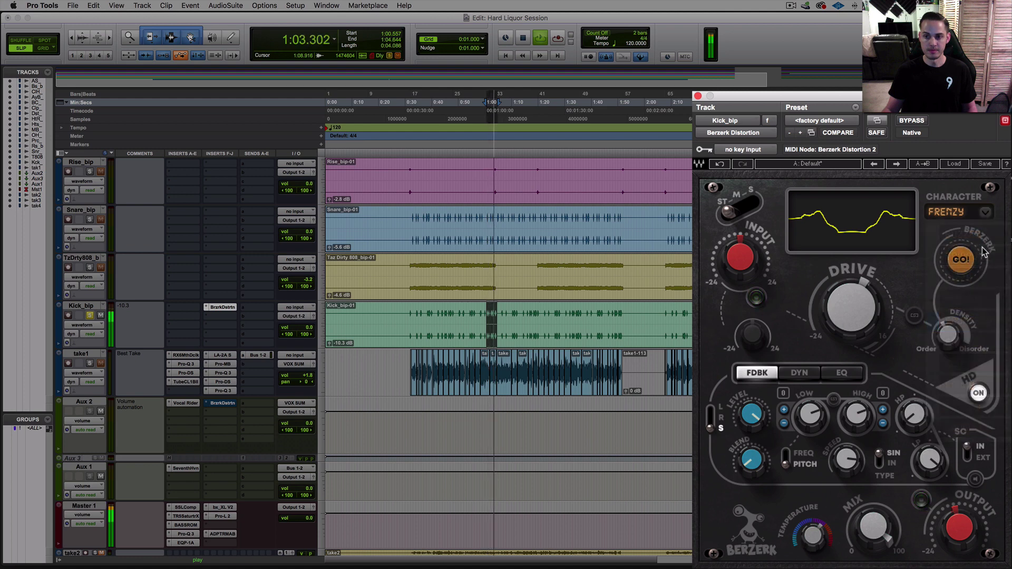
left_click(985, 213)
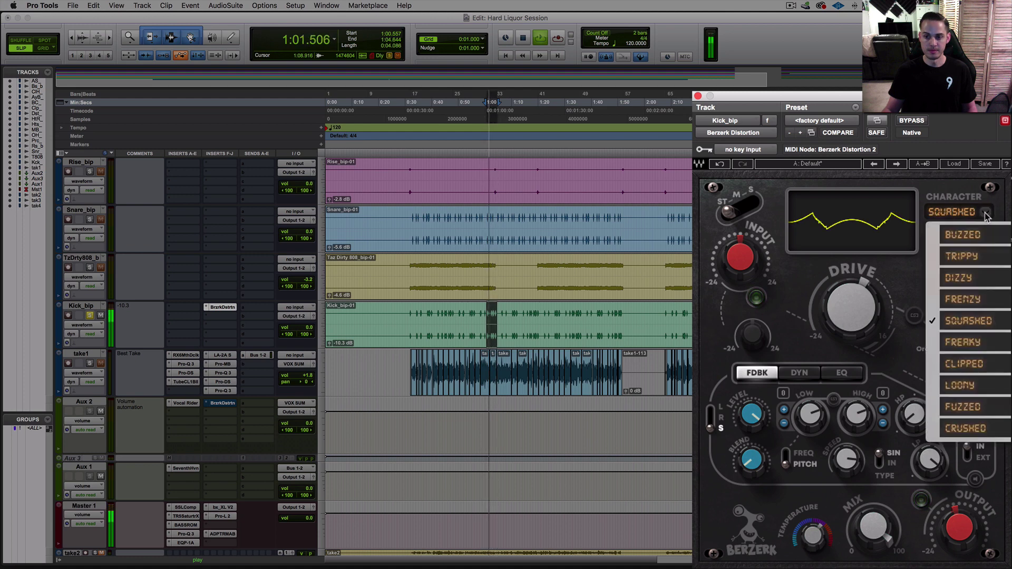
left_click(978, 344)
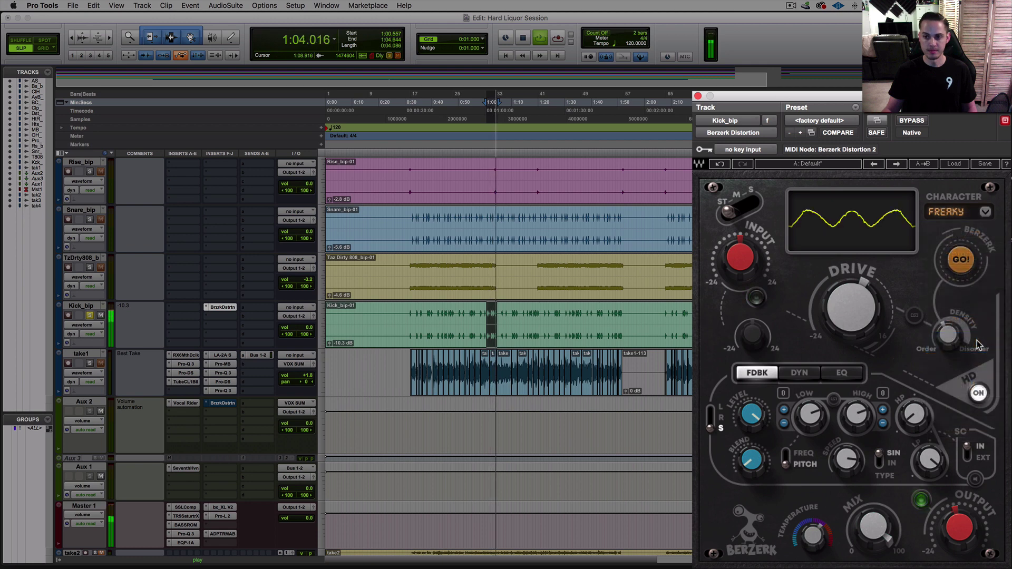
Step: Audition the Clipped, Loony and Fuzzed characters on the playing kick section, finishing on Crushed
left_click(986, 213)
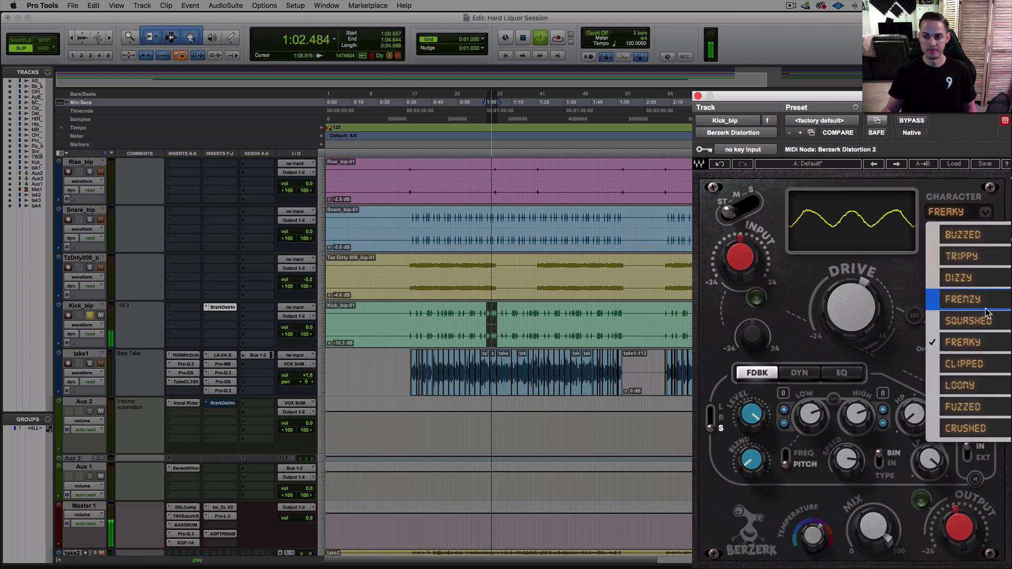
left_click(978, 364)
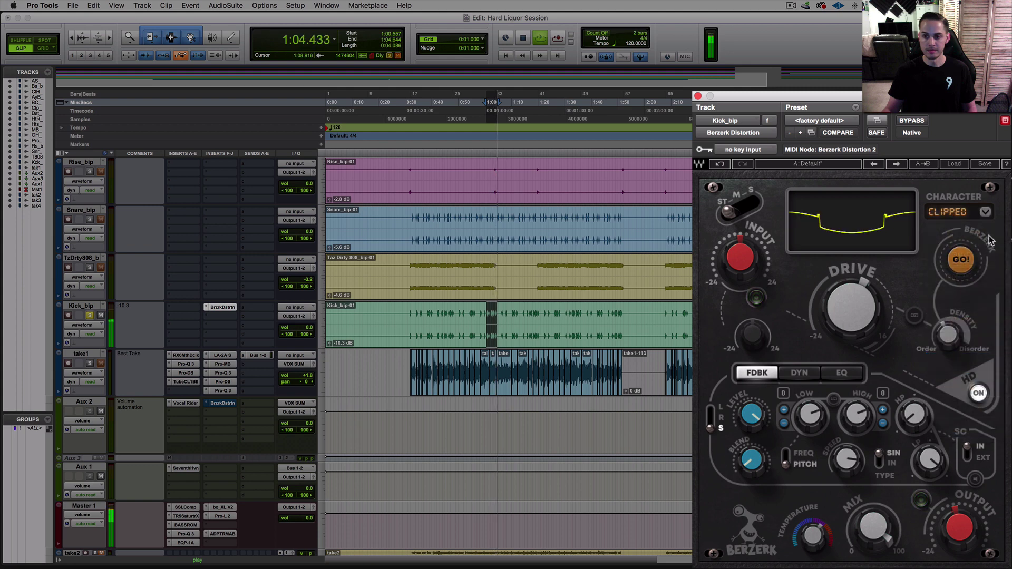
left_click(986, 213)
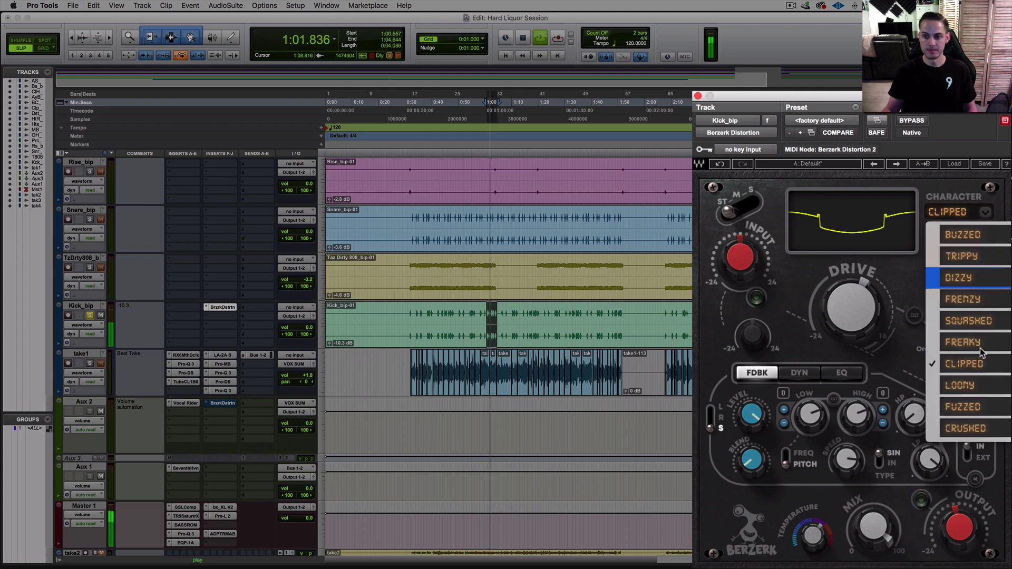
left_click(985, 388)
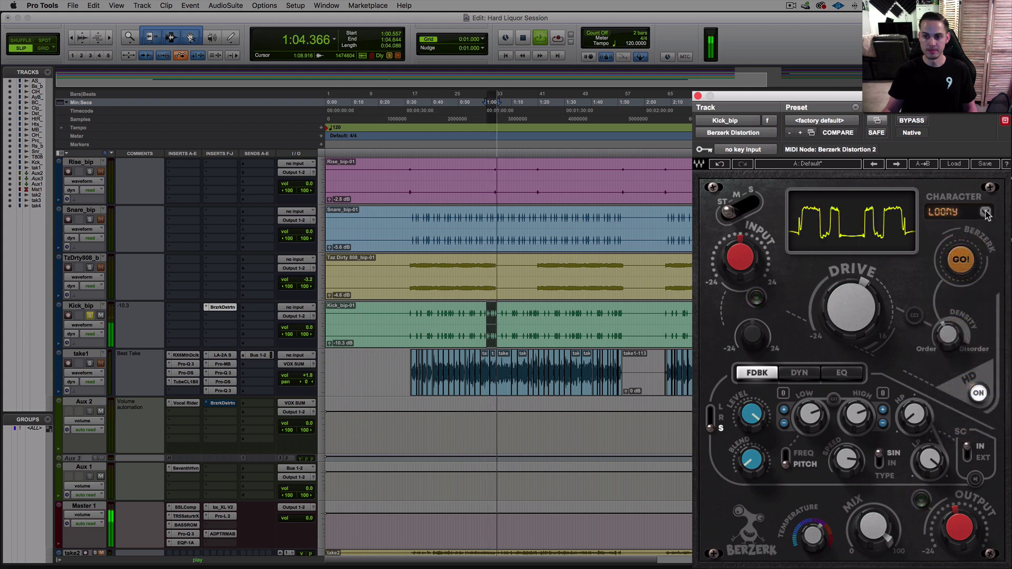
left_click(986, 213)
left_click(976, 407)
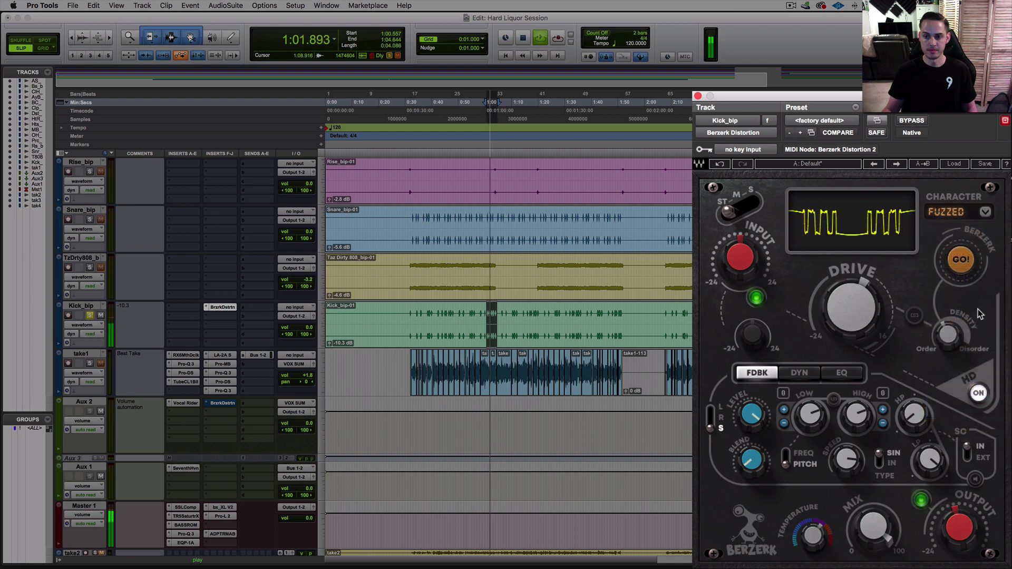
left_click(986, 212)
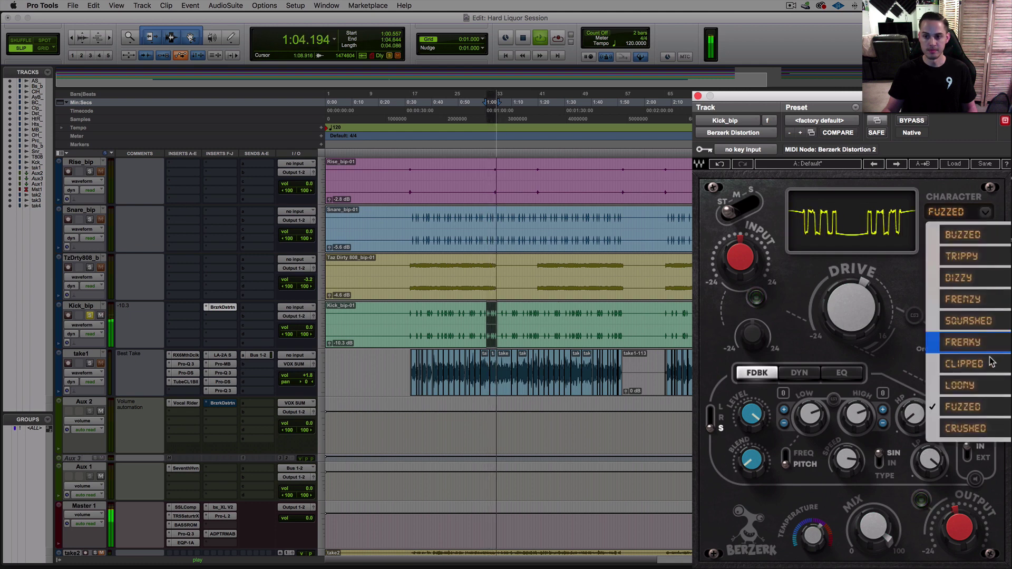
left_click(976, 428)
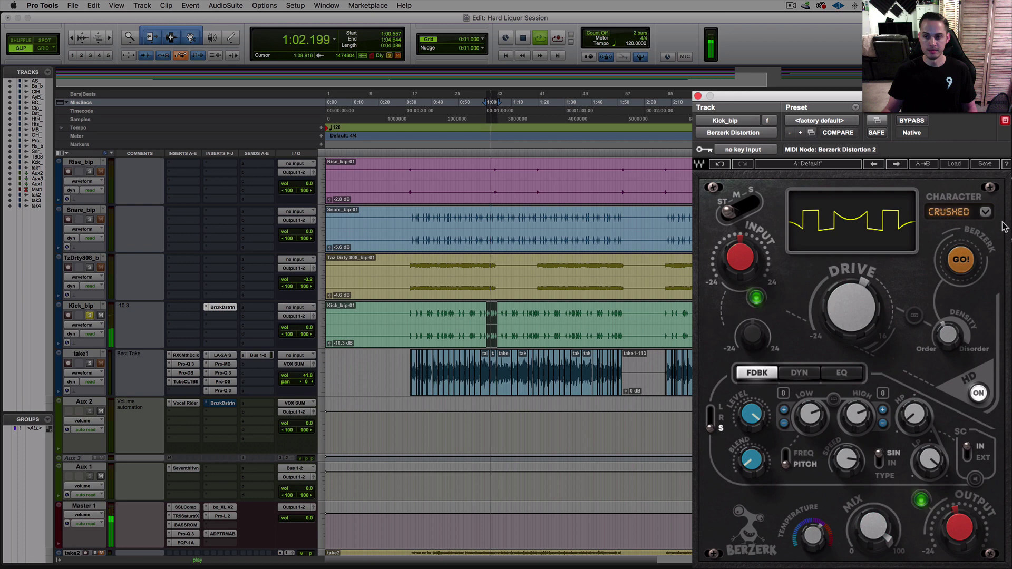
Step: Switch the distortion character from Crushed to Trippy, audition the kick section and stop playback
left_click(986, 212)
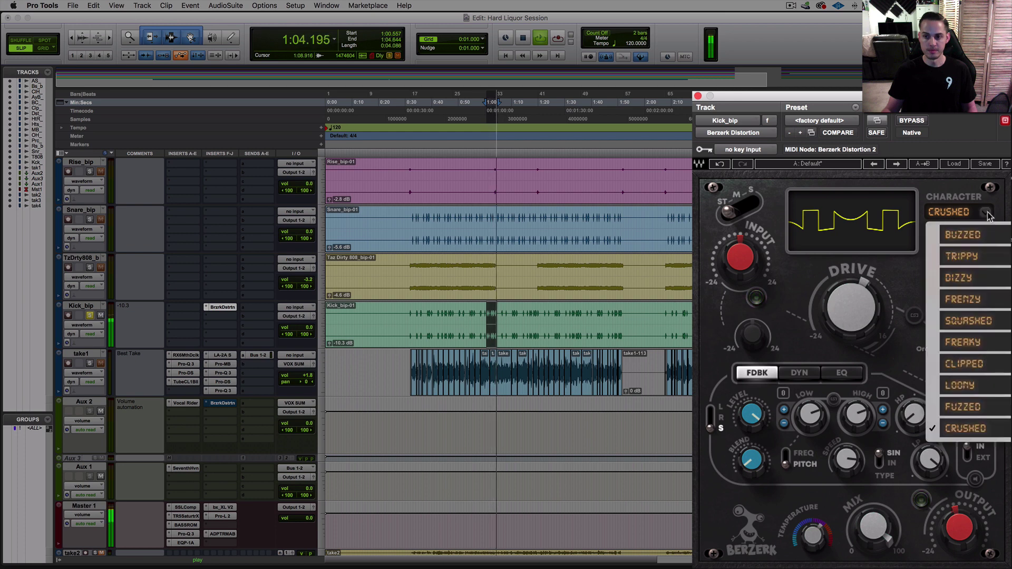
left_click(991, 256)
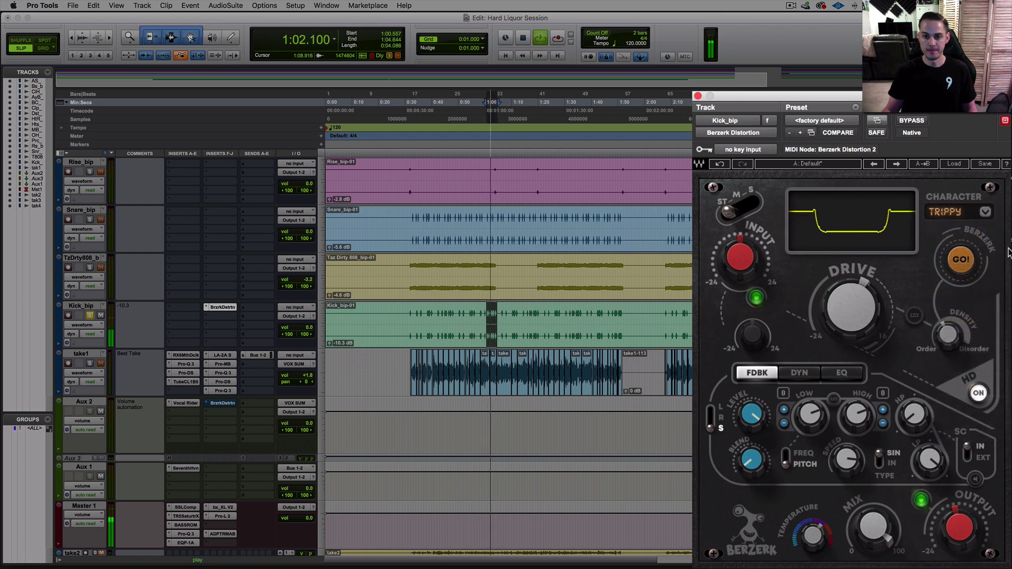
key("space")
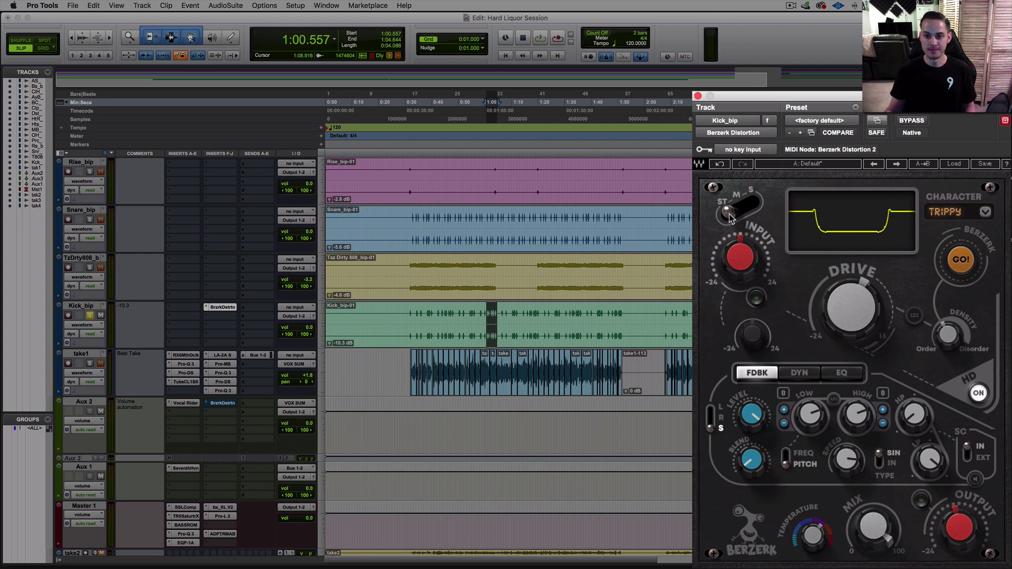
Step: Play the kick section and audition the processing mode in M and S, comparing both against ST
key("space")
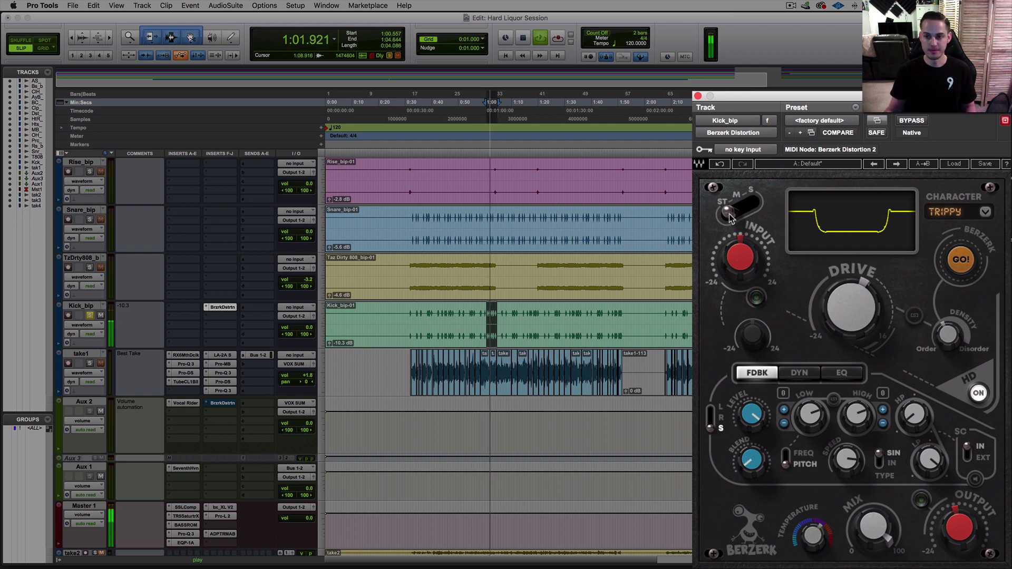
left_click(731, 216)
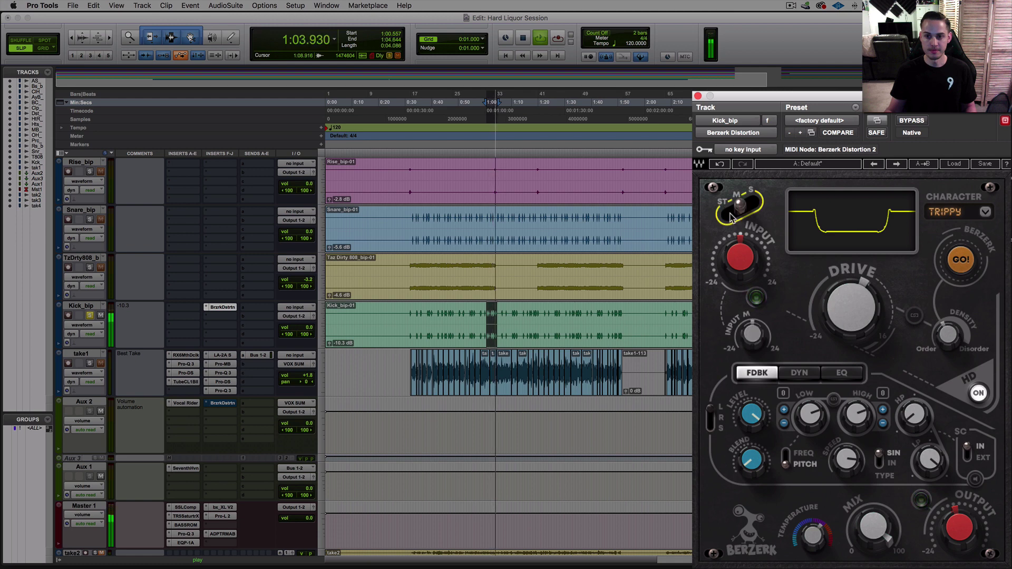
left_click(745, 205)
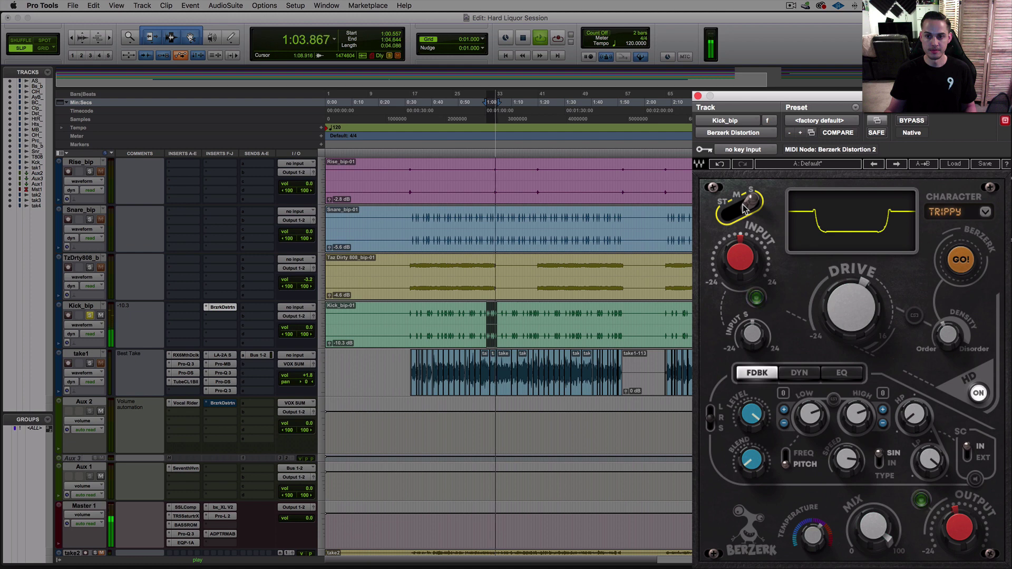
key("space")
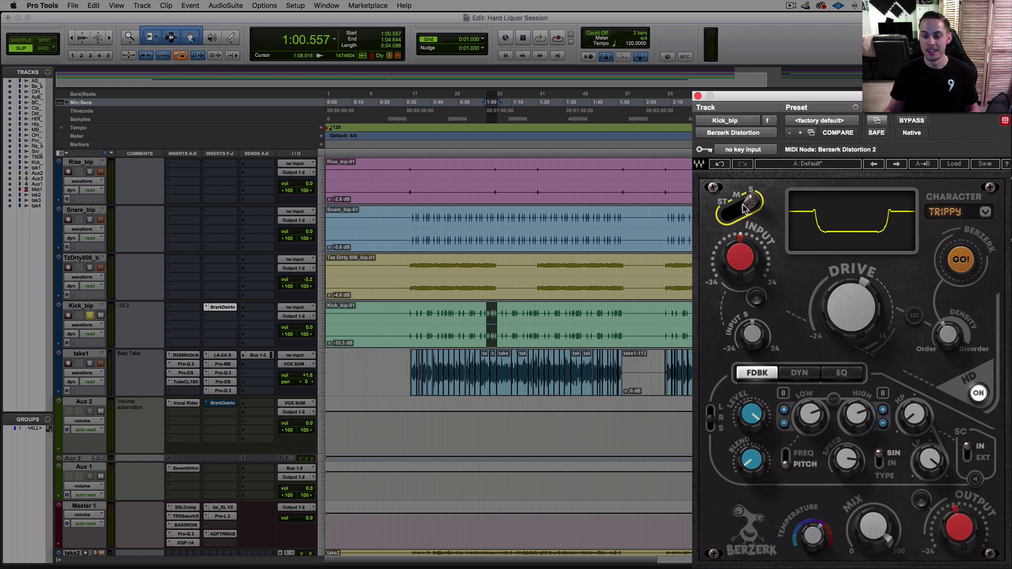
Step: Raise the feedback Blend to about its midpoint and replay the kick section, alternating between the ST and S modes
left_click(751, 460)
left_click_drag(751, 460, 732, 427)
key("space")
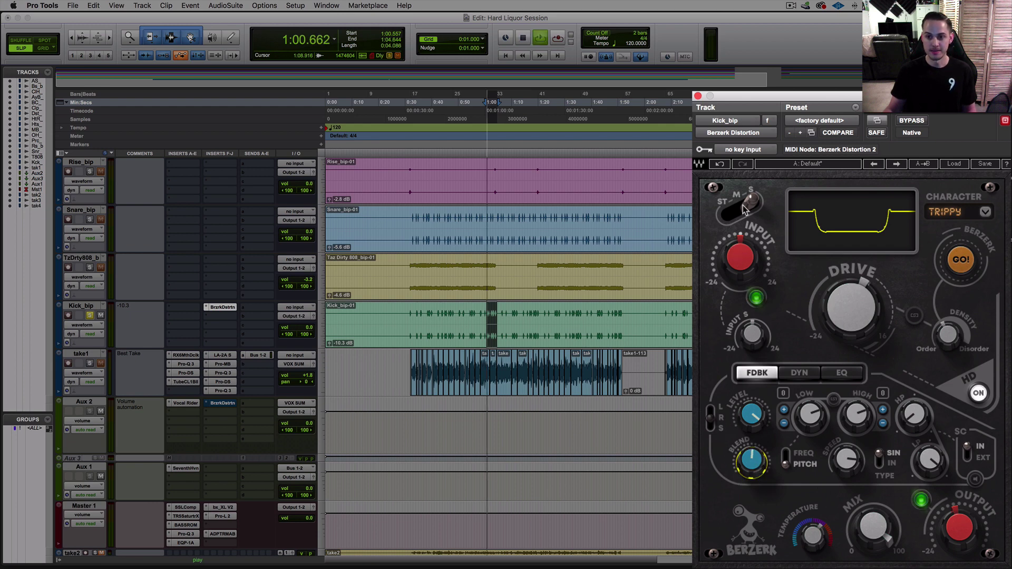
left_click(744, 205)
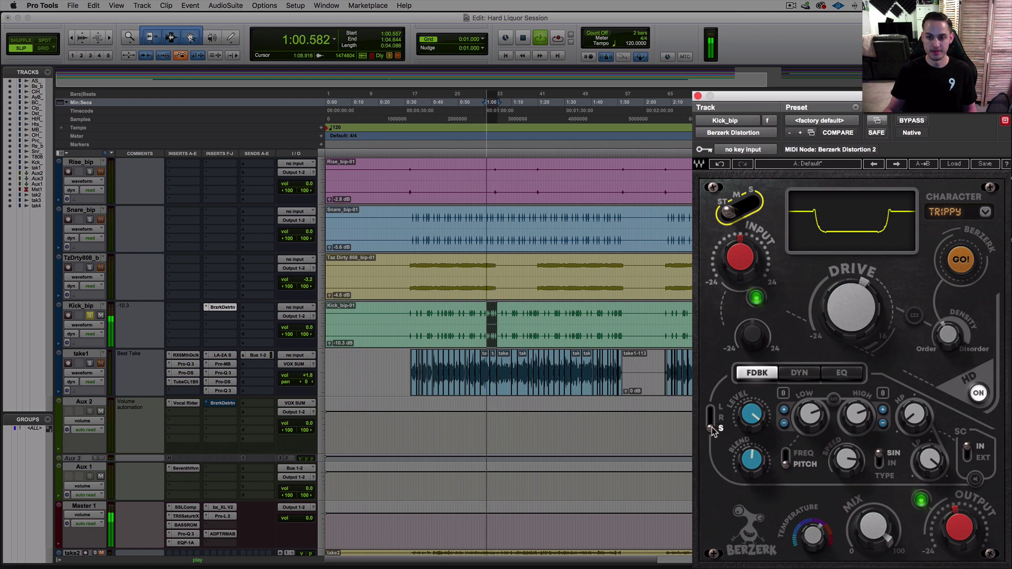
left_click(738, 211)
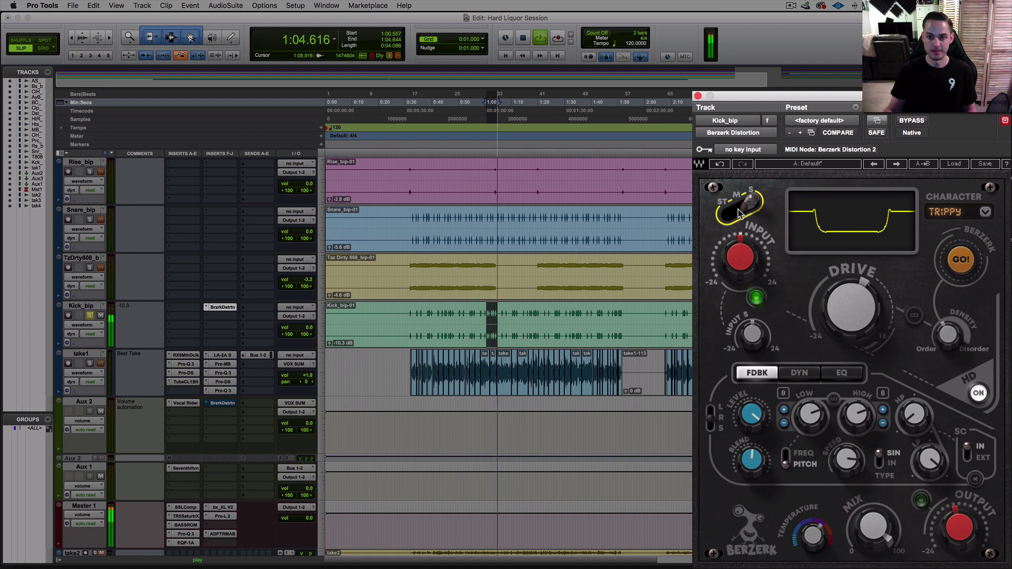
left_click(739, 211)
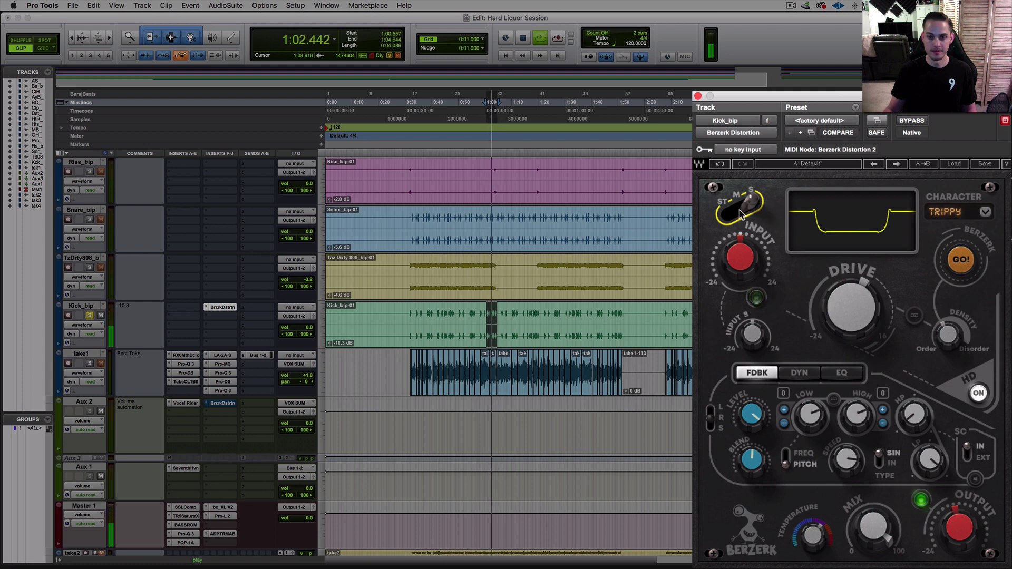
key("space")
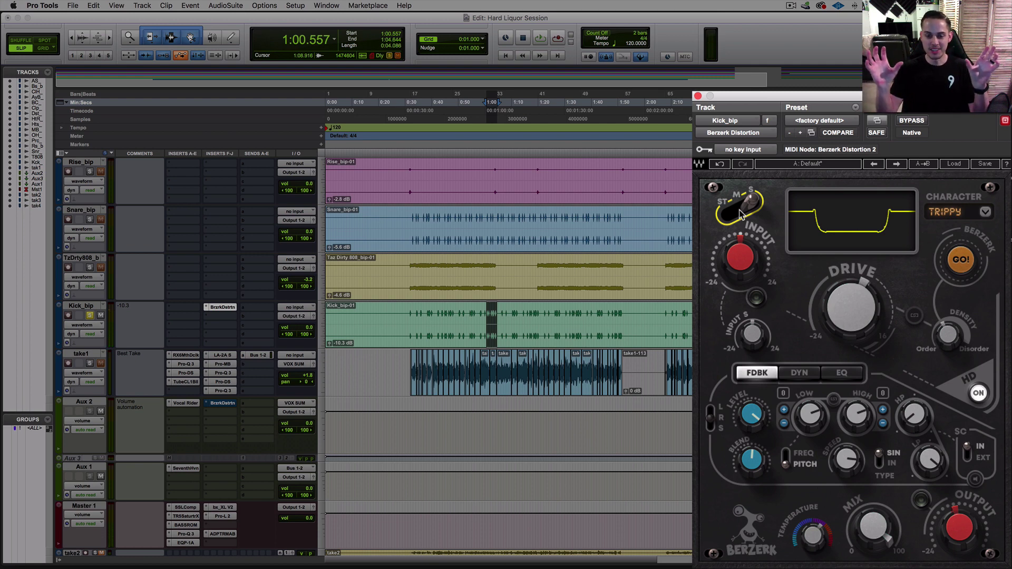
Step: Compare the ST, M and S modes once more on the playing kick section, finishing on ST, and stop playback
left_click(741, 208)
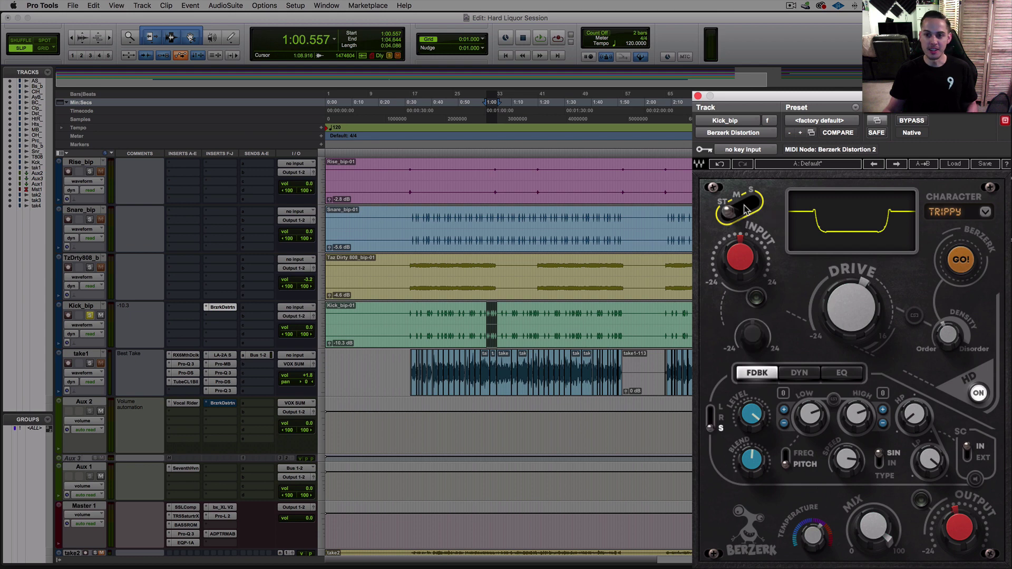
key("space")
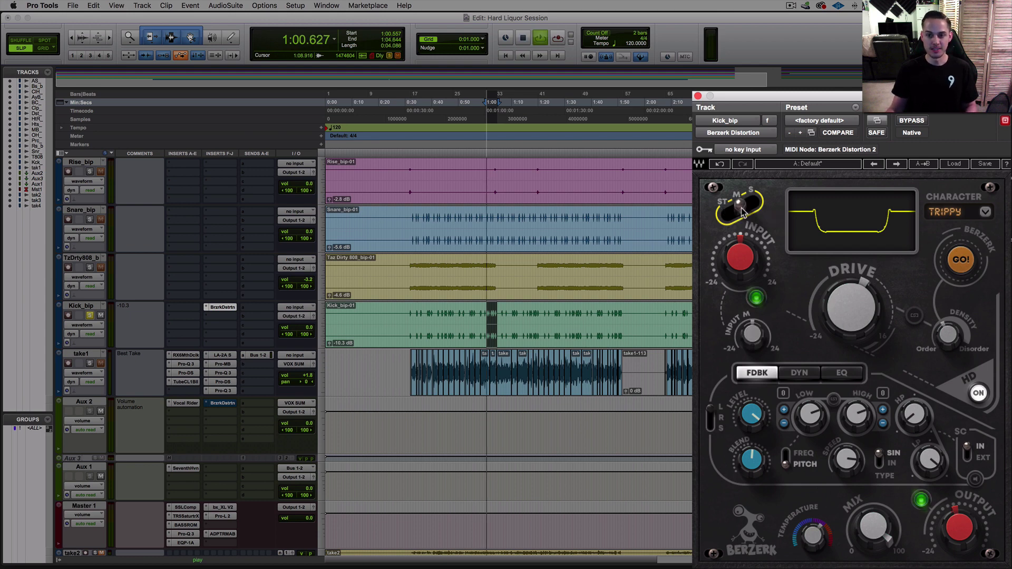
key("space")
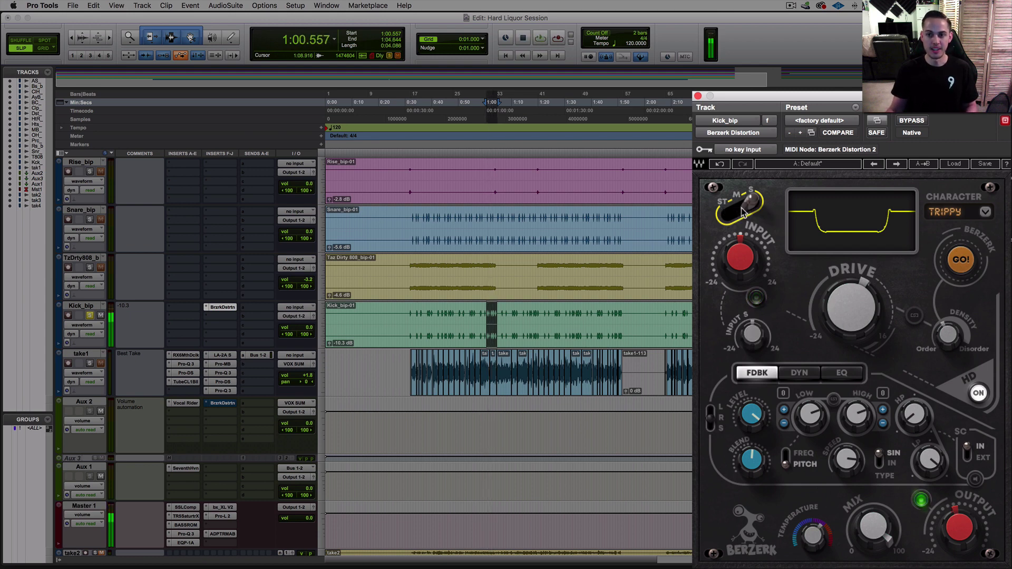
left_click(742, 208)
key("space")
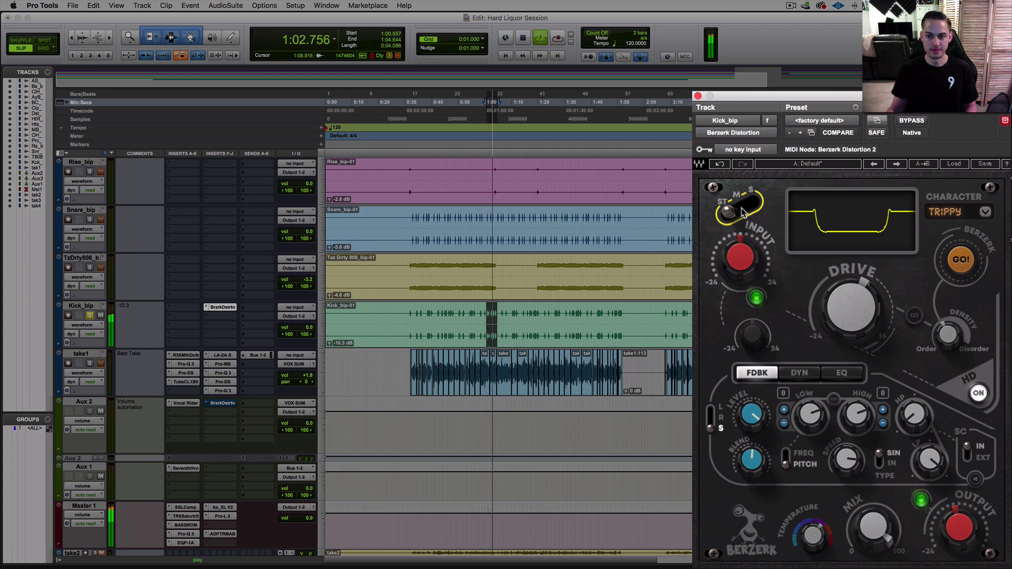
key("space")
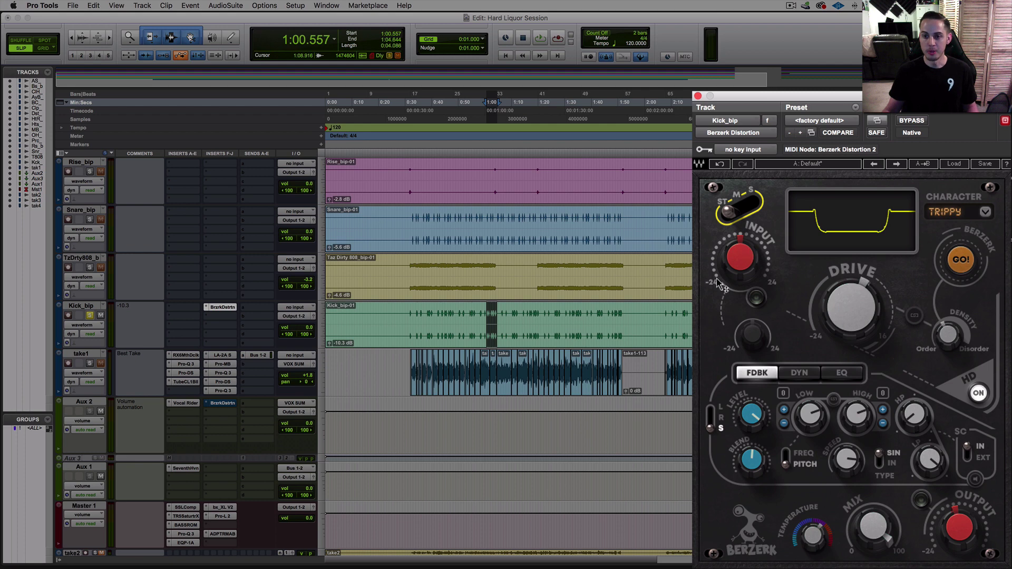
Step: Show the plugin's dynamics section, followed by its EQ section
mouse_move(734, 273)
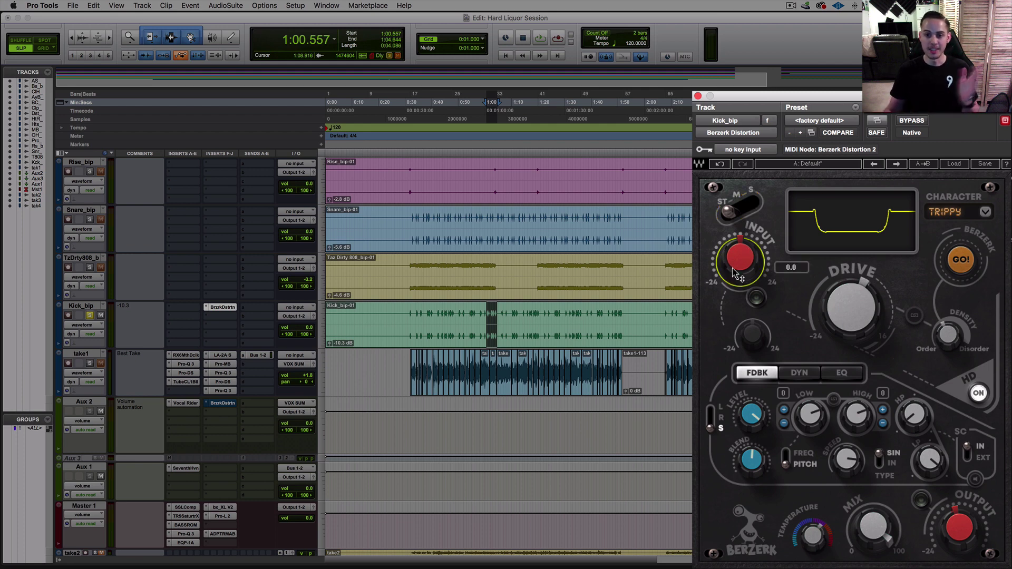
left_click(791, 373)
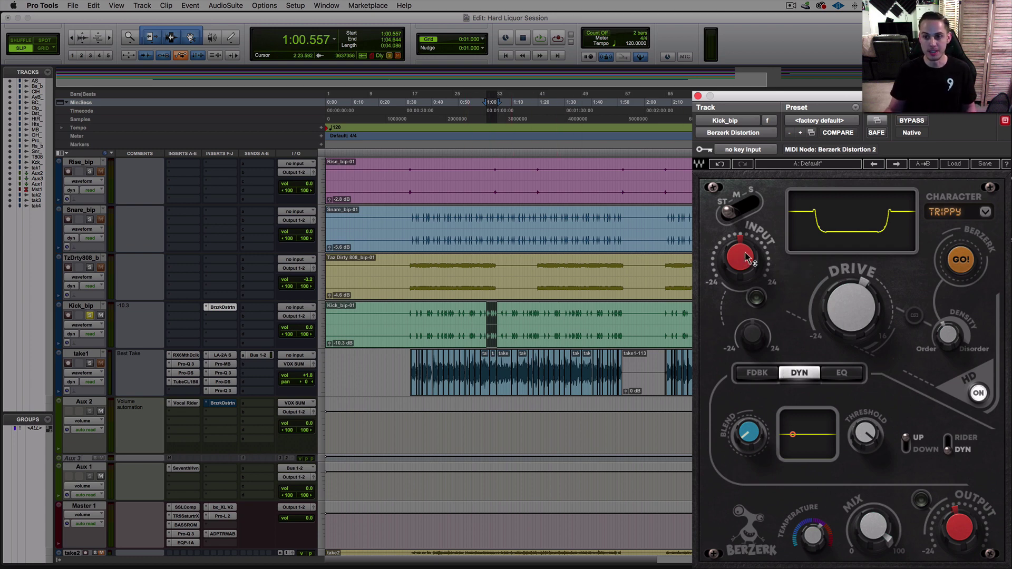
left_click(842, 373)
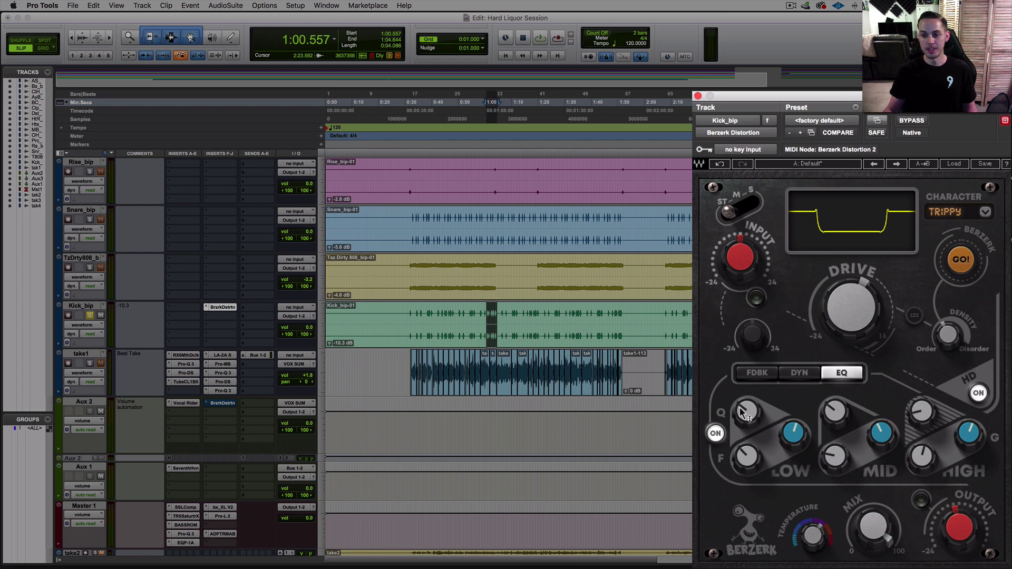
Step: Vary the frequencies of the EQ's Low, Mid and High bands, taking Mid to 2500 and High to 3000
mouse_move(743, 413)
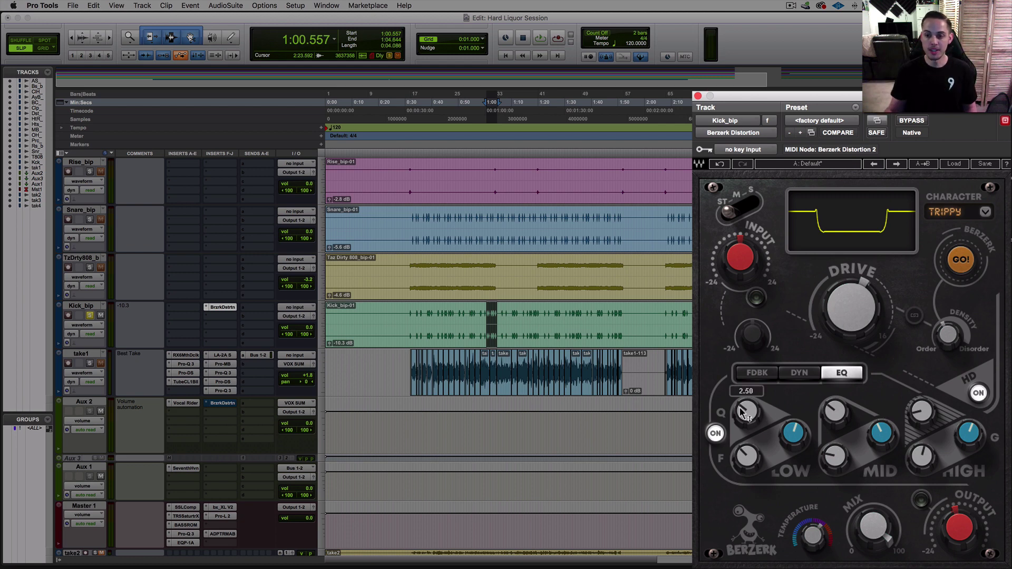
mouse_move(748, 465)
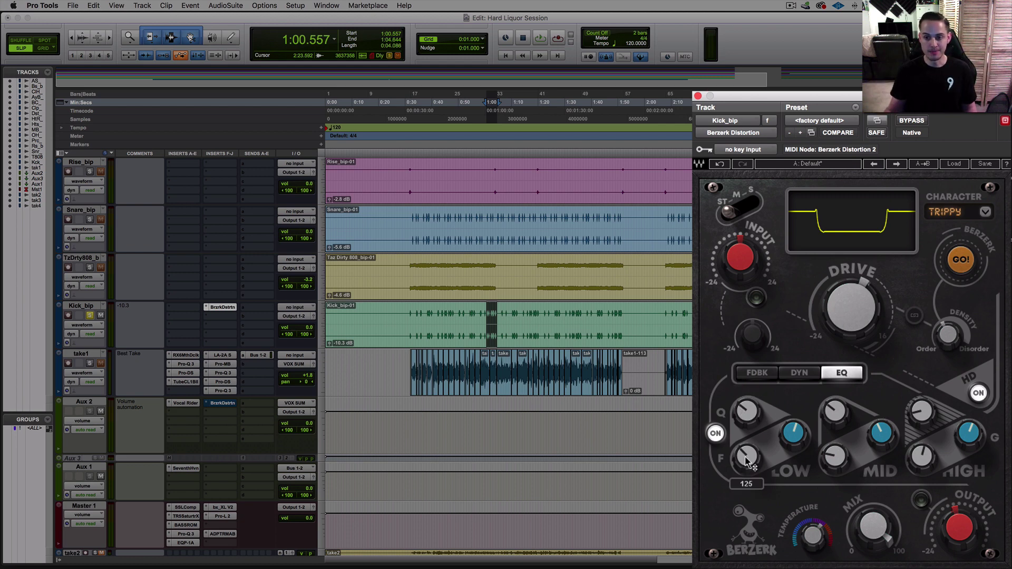
mouse_move(748, 462)
left_mouse_down()
mouse_move(748, 449)
mouse_move(746, 472)
mouse_move(746, 459)
left_mouse_up()
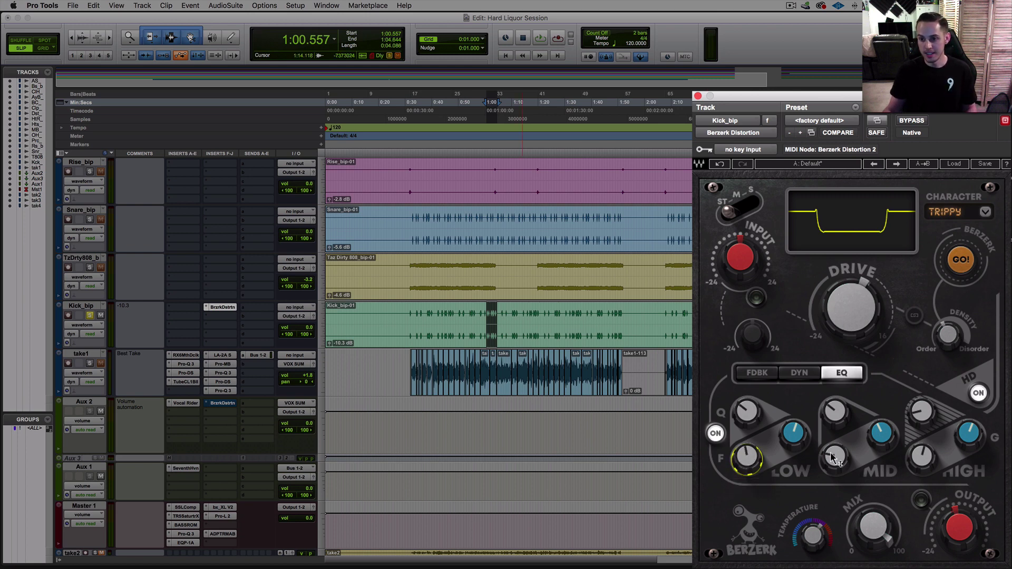
left_click_drag(836, 458, 836, 463)
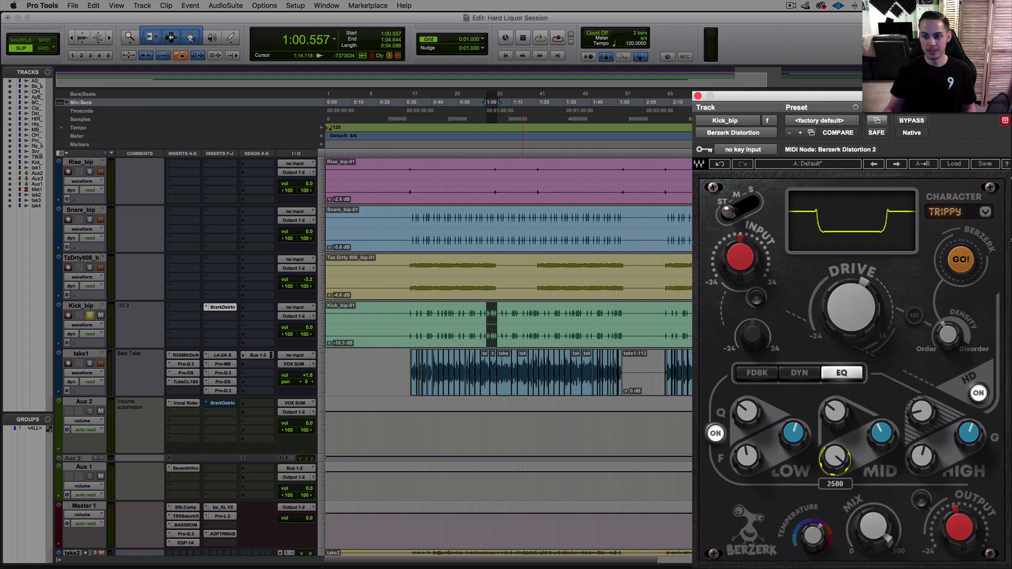
left_click(922, 458)
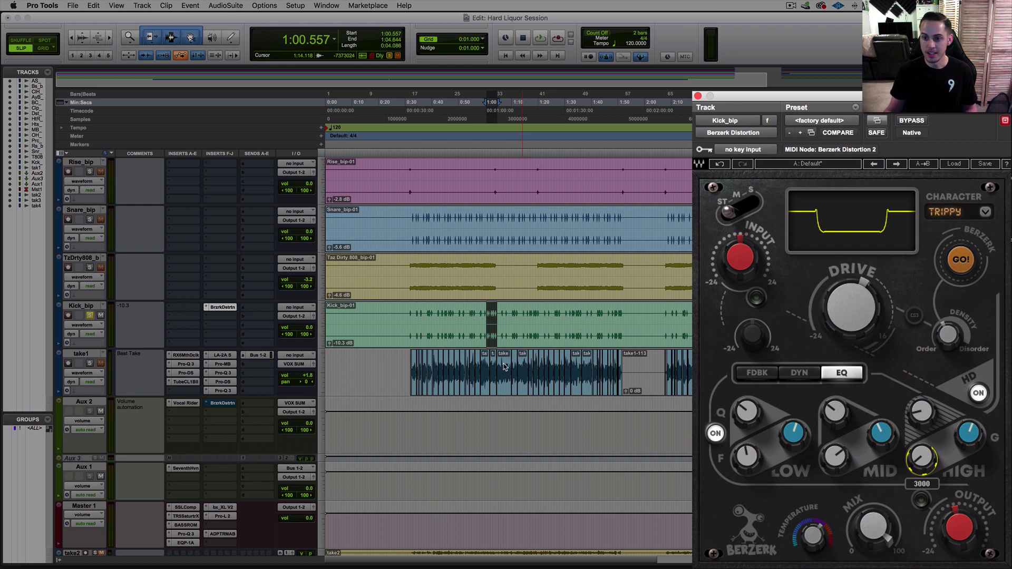
left_click_drag(504, 367, 518, 162)
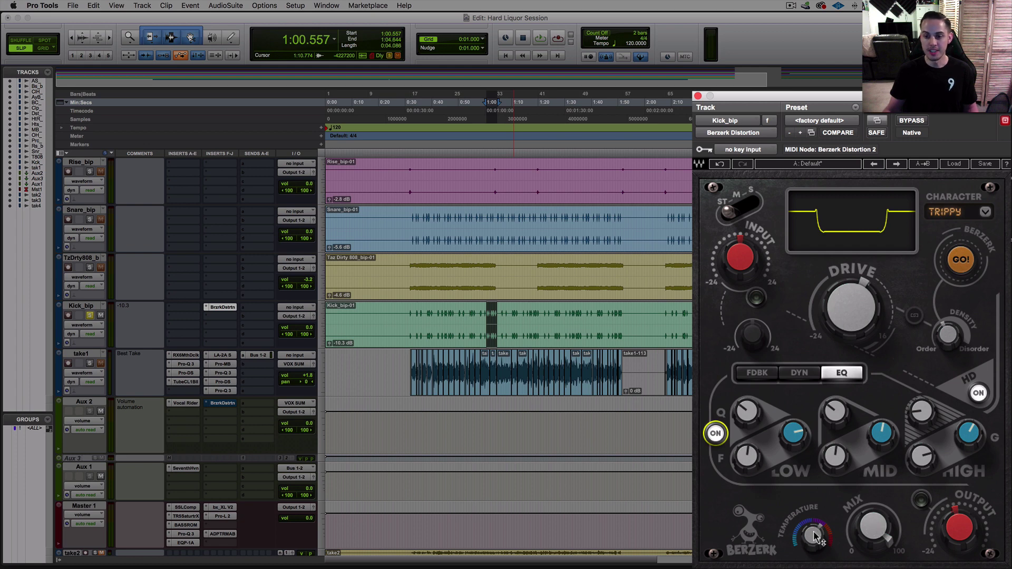
Step: Audition the kick section with the output Temperature at 0.0 and 100.0, and finish by setting it to 68.2
mouse_move(815, 535)
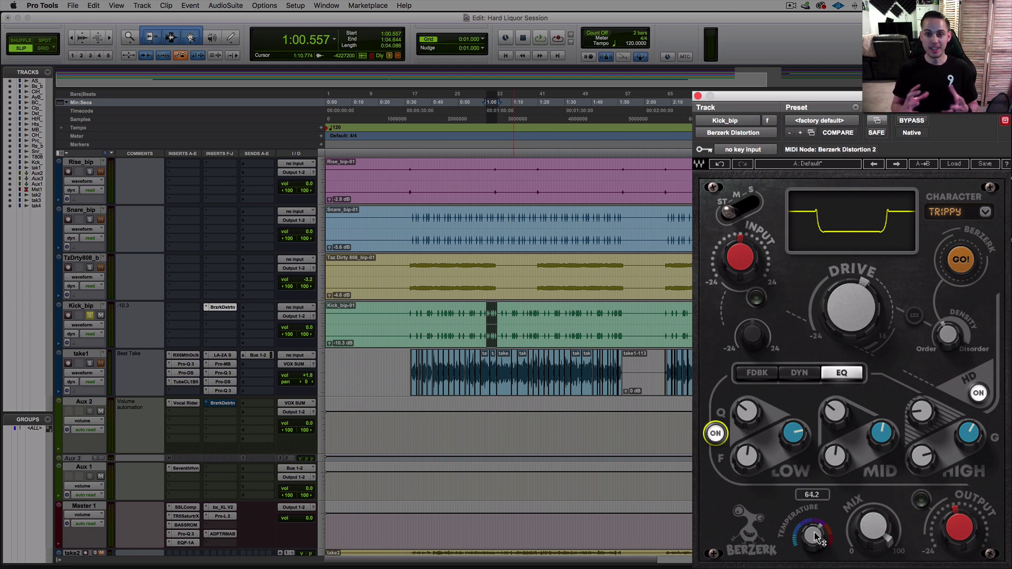
mouse_move(815, 540)
left_mouse_down()
mouse_move(816, 506)
mouse_move(816, 559)
mouse_move(817, 538)
left_mouse_up()
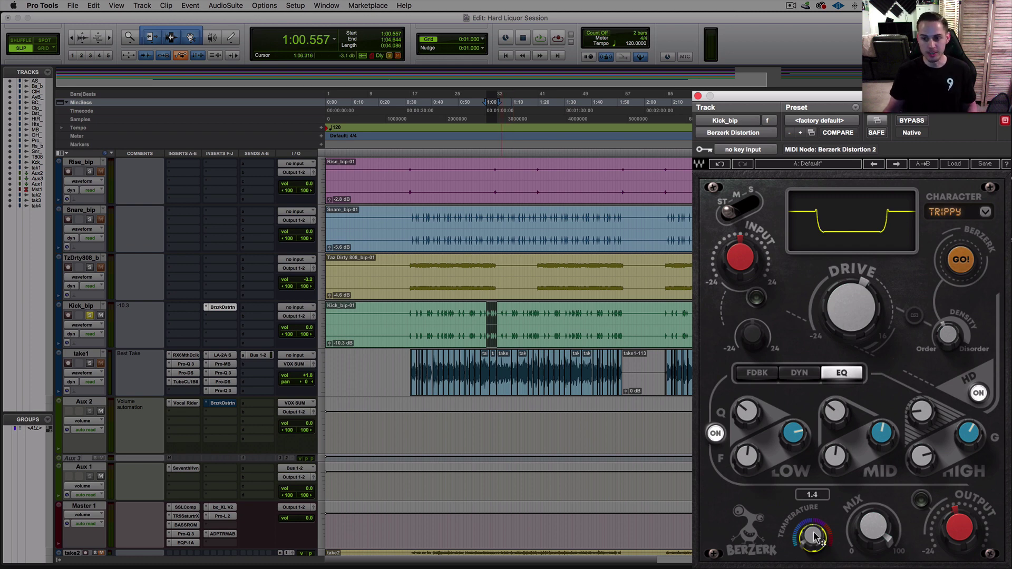
key("space")
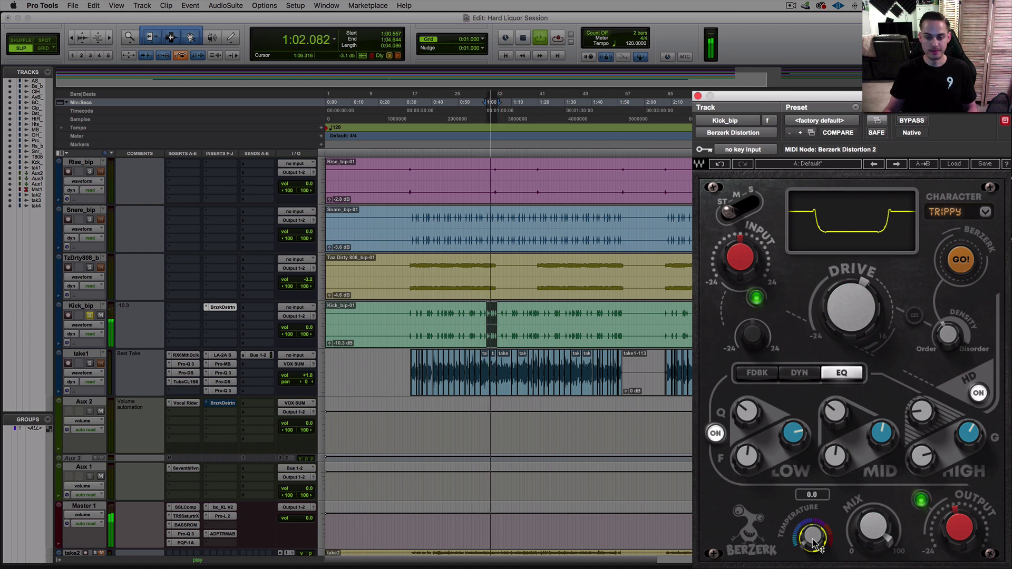
left_click_drag(816, 542, 816, 459)
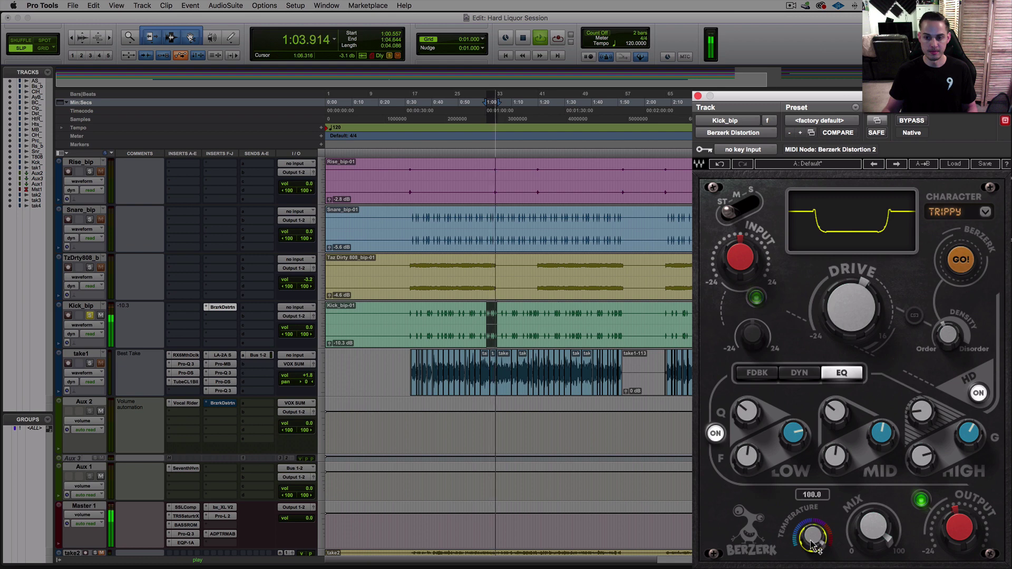
key("space")
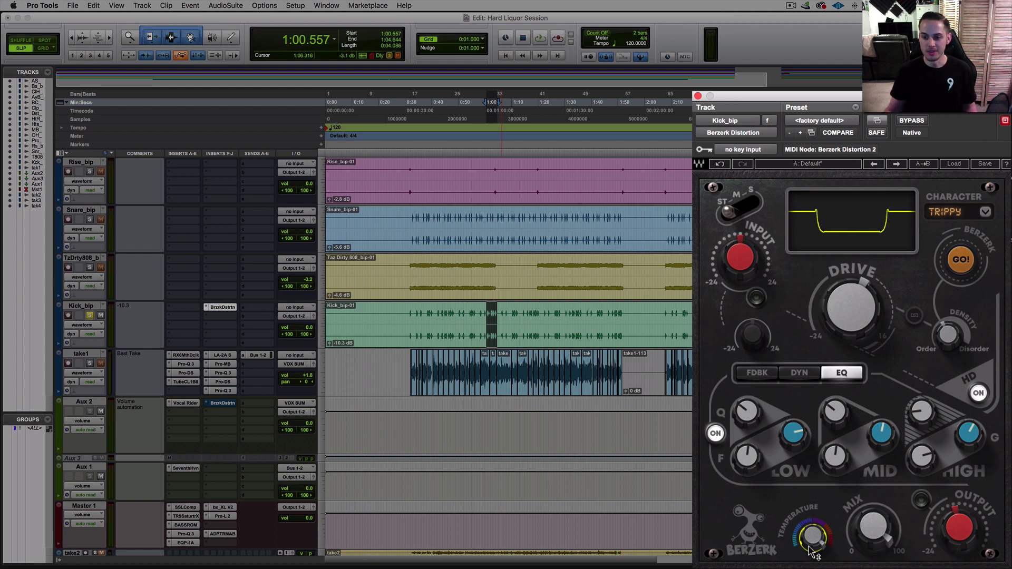
mouse_move(799, 538)
left_mouse_down()
mouse_move(799, 557)
mouse_move(816, 532)
left_mouse_up()
mouse_move(818, 535)
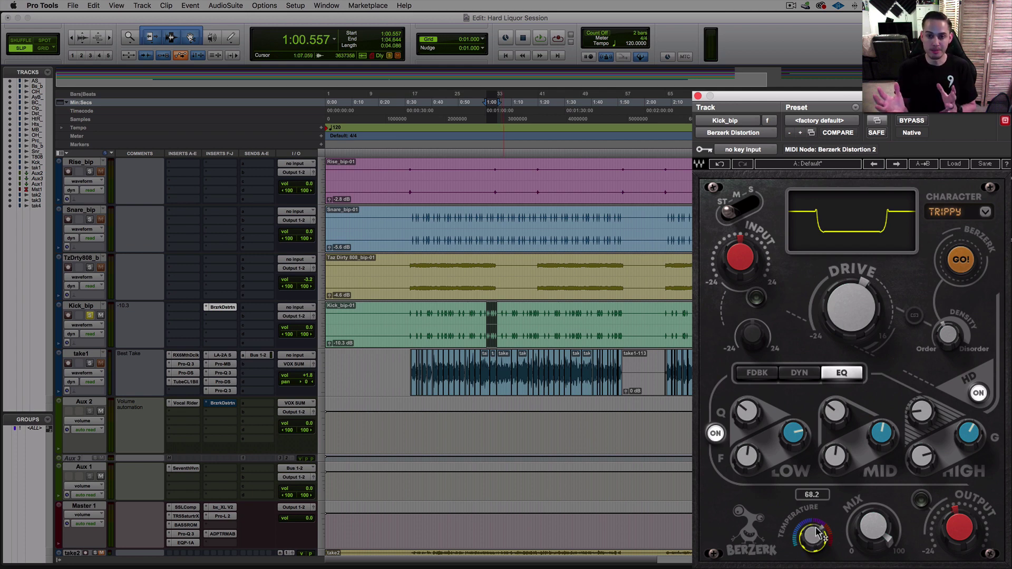
Step: Audition the kick section with the Mix at 0.0, and again with the Mix raised to 74.3
key("space")
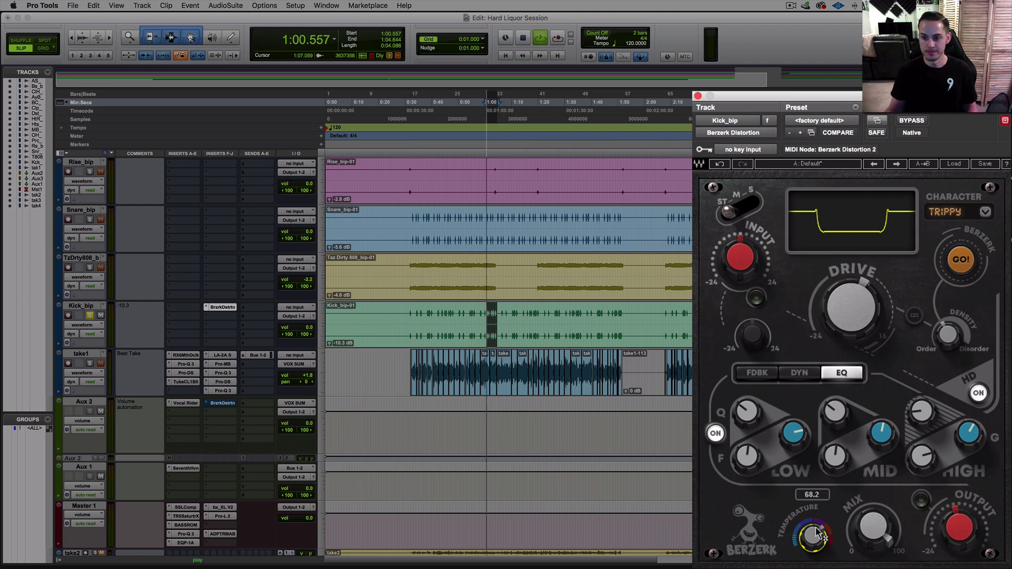
left_click_drag(816, 533, 861, 546)
key("space")
mouse_move(872, 527)
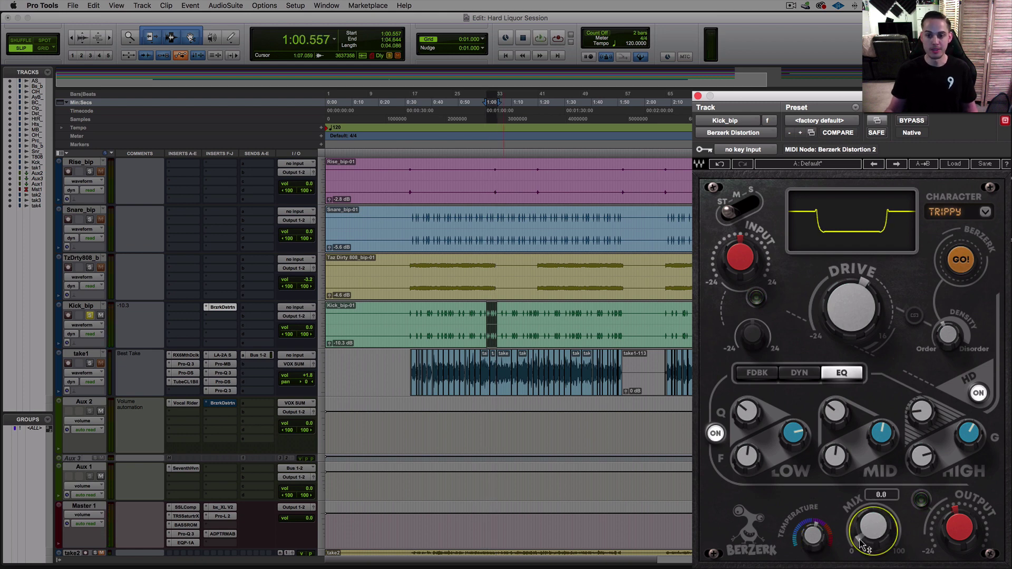
key("space")
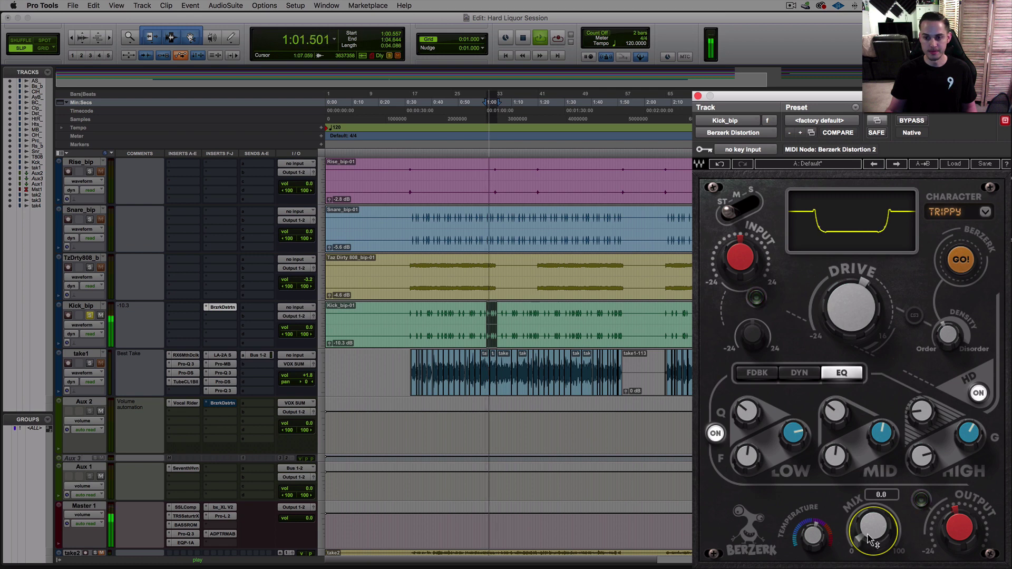
key("space")
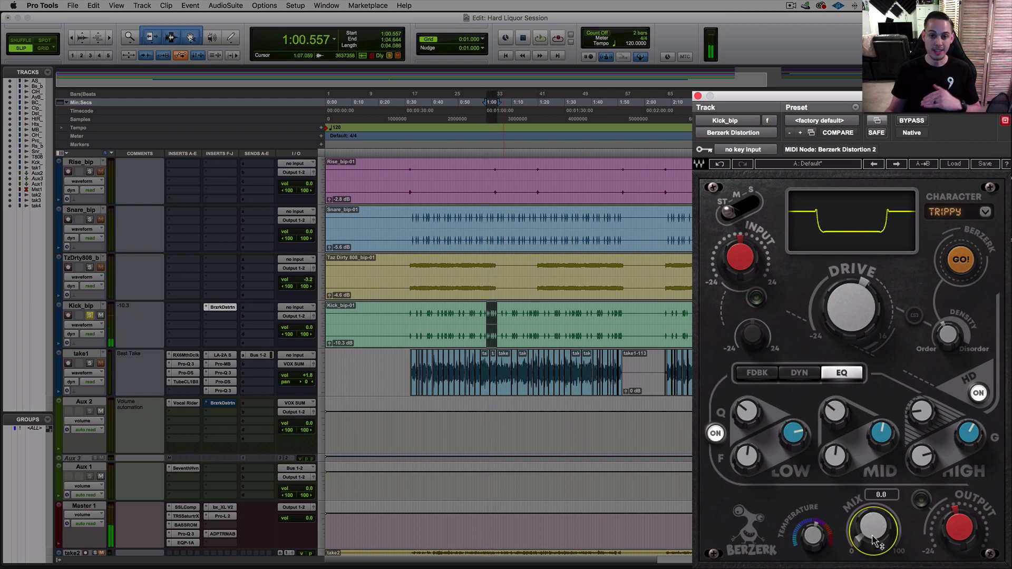
left_click_drag(875, 542, 871, 491)
key("space")
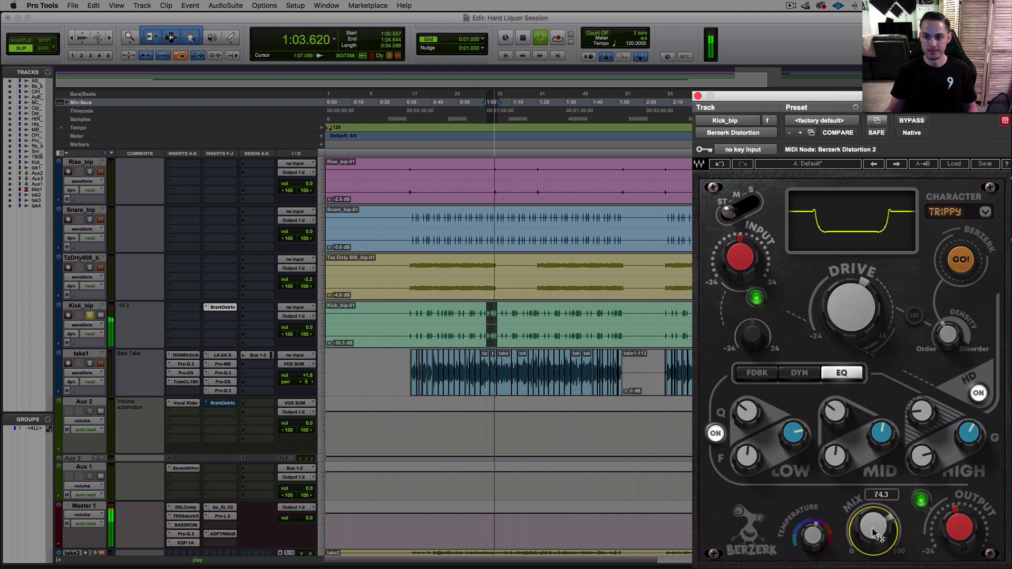
key("space")
mouse_move(961, 532)
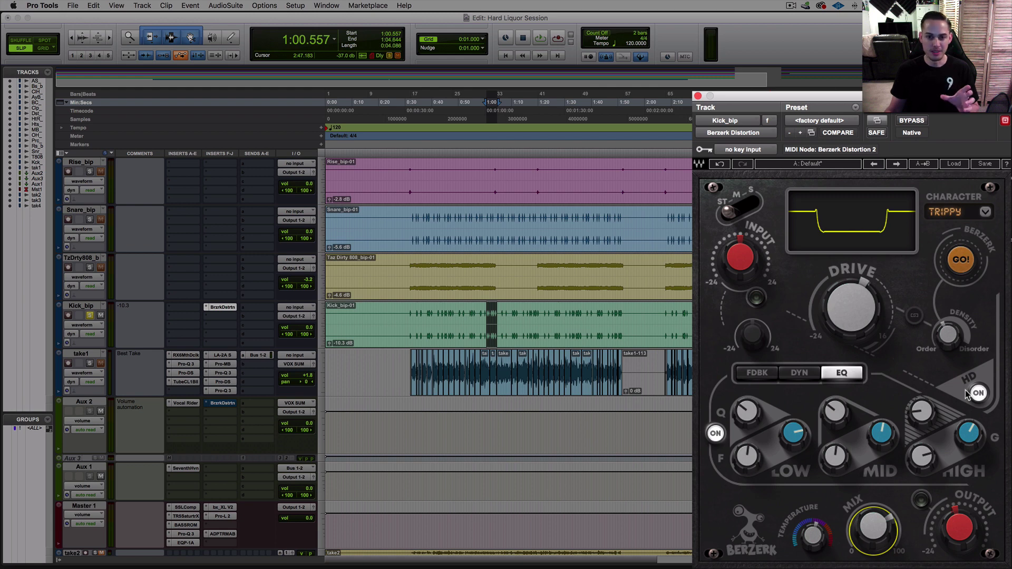
Step: Switch to Berzerk Distortion.pdf in Preview, consult the Interface and Controls page for the High Definition switch, and return to Pro Tools
key("super+Tab")
scroll(527, 272, "up", 10)
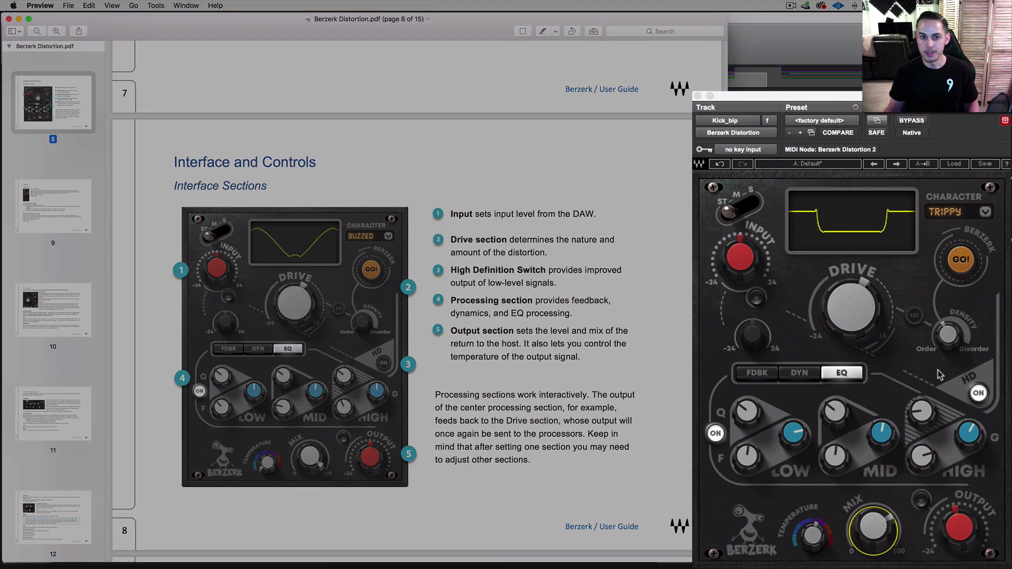
left_click(937, 371)
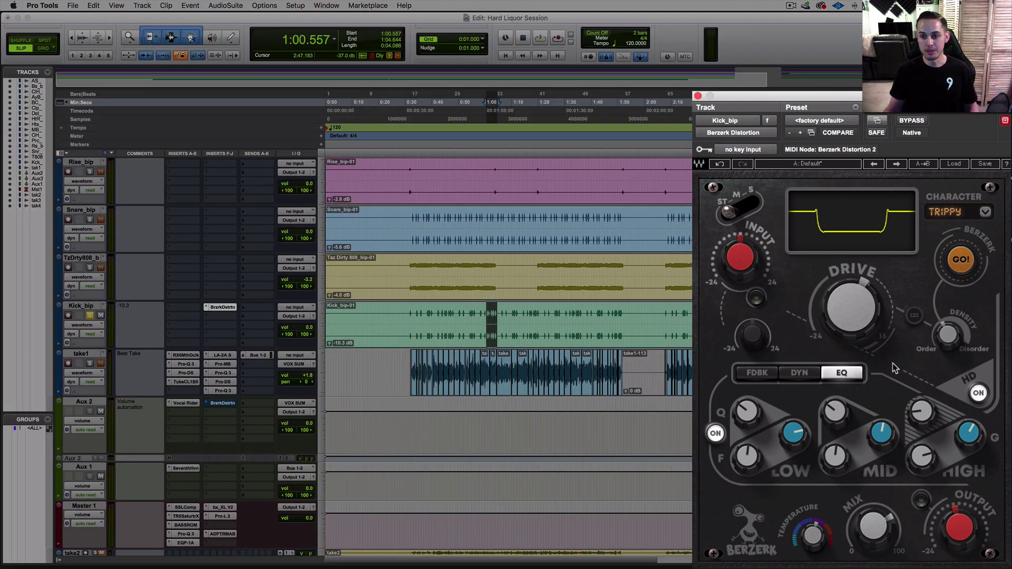